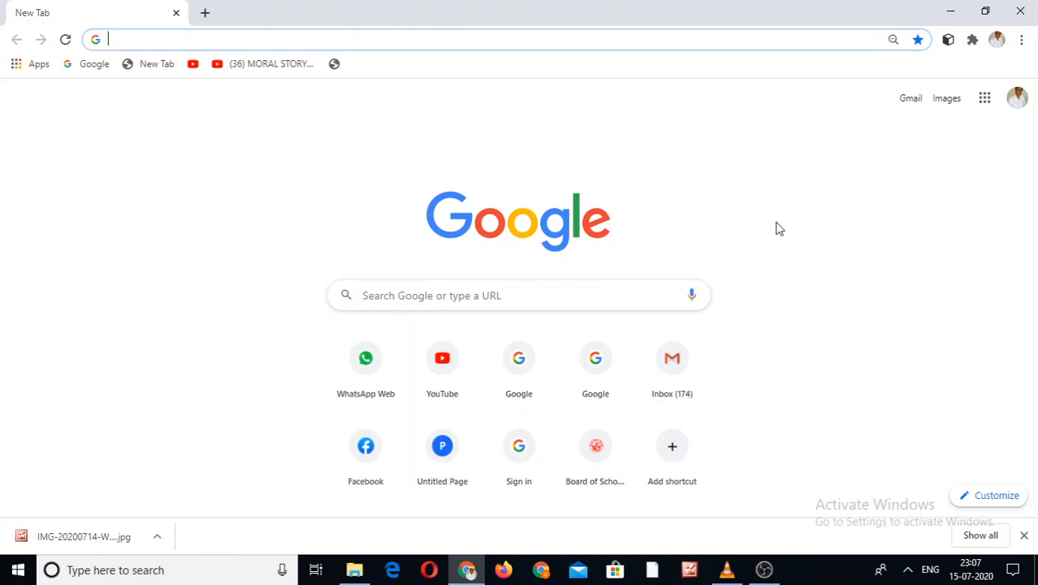
Search the web for "google sites" and open the Google Sites sign-in result.
{"action": "left_click", "coordinate": [449, 300]}
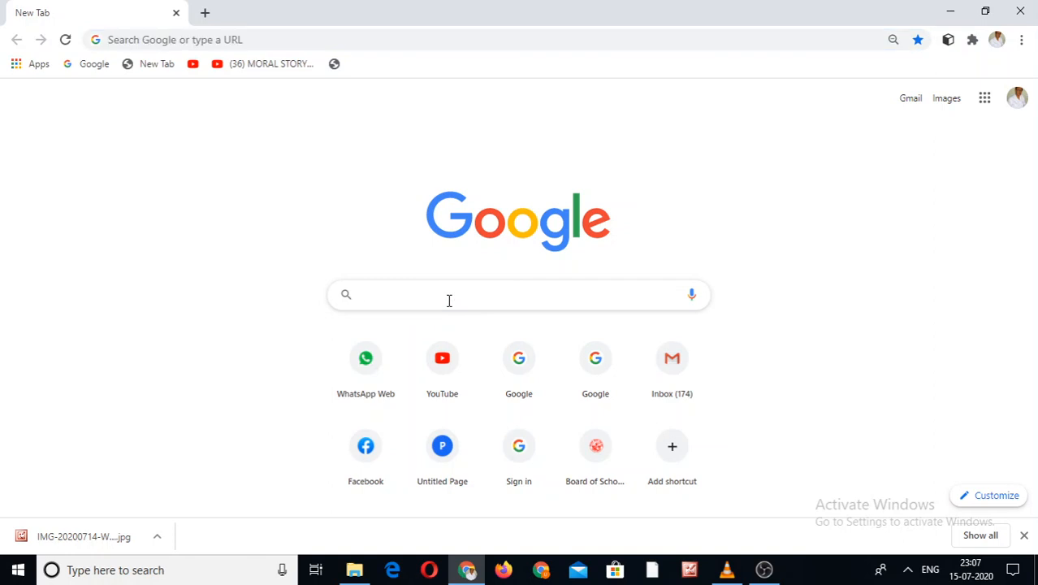
{"action": "type", "text": "google "}
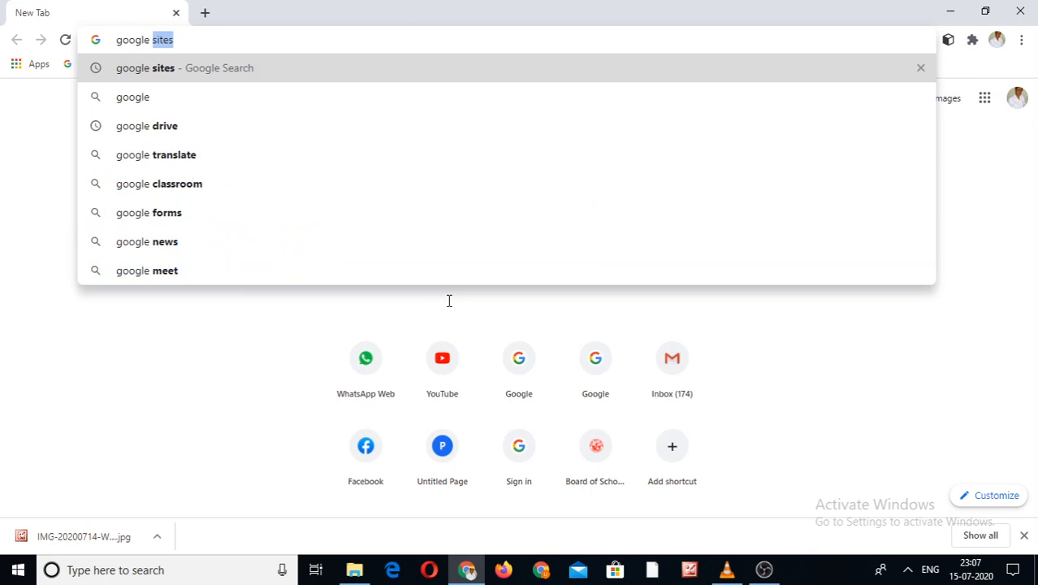
{"action": "type", "text": "sites"}
{"action": "key", "text": "Return"}
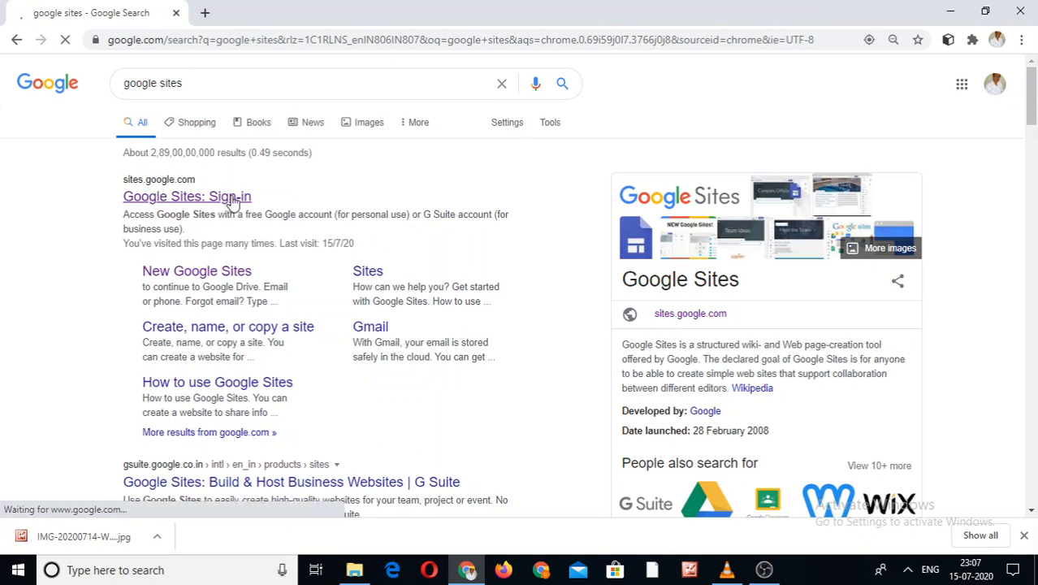
{"action": "left_click", "coordinate": [195, 203]}
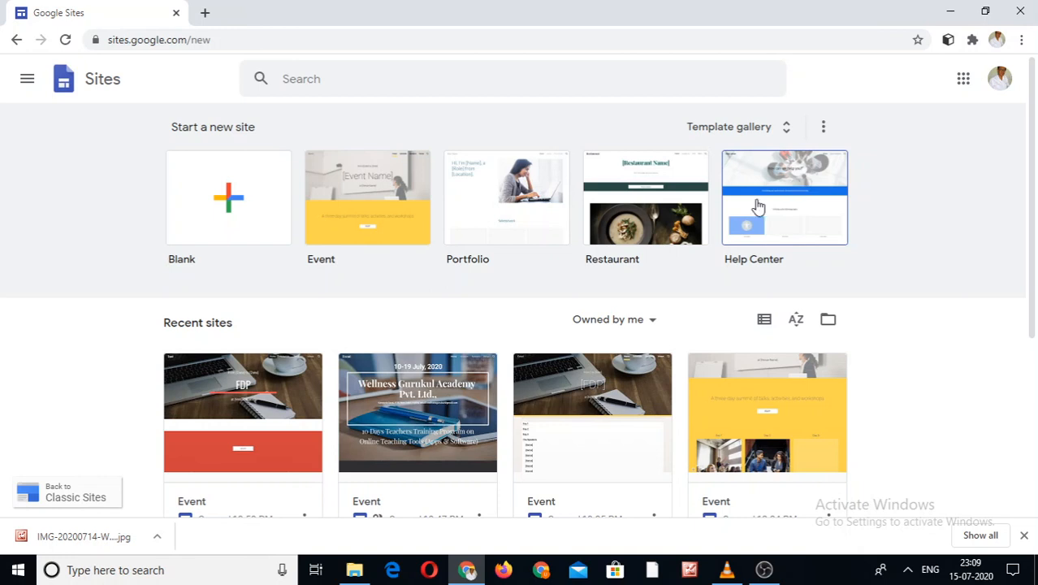
Open the recent Wellness Gurukul Academy event site and review its home page from the header to the speakers section.
{"action": "left_click", "coordinate": [406, 397]}
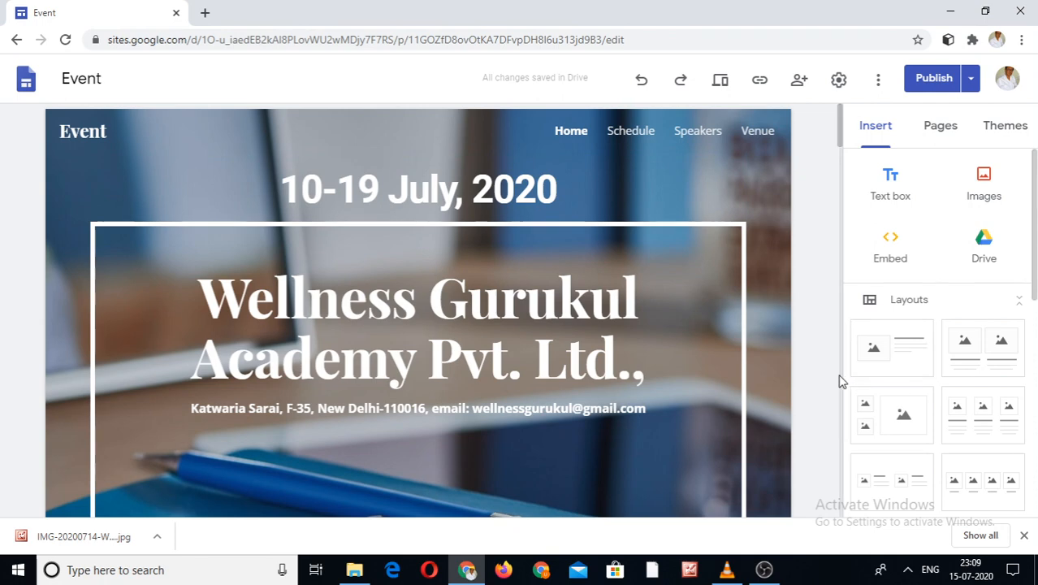
{"action": "scroll", "coordinate": [841, 379], "scroll_direction": "down", "scroll_amount": 4}
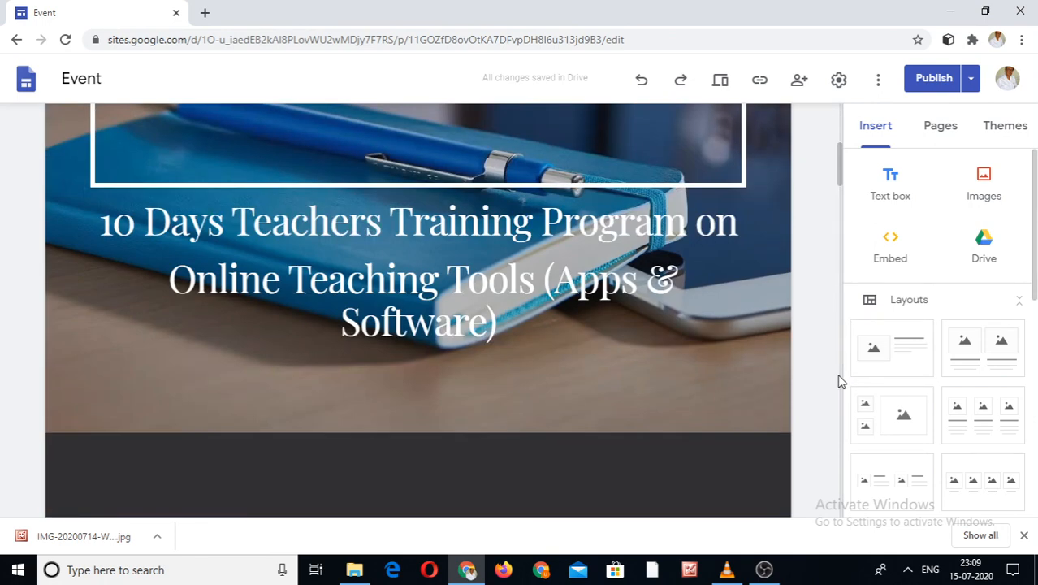
{"action": "scroll", "coordinate": [840, 379], "scroll_direction": "down", "scroll_amount": 4}
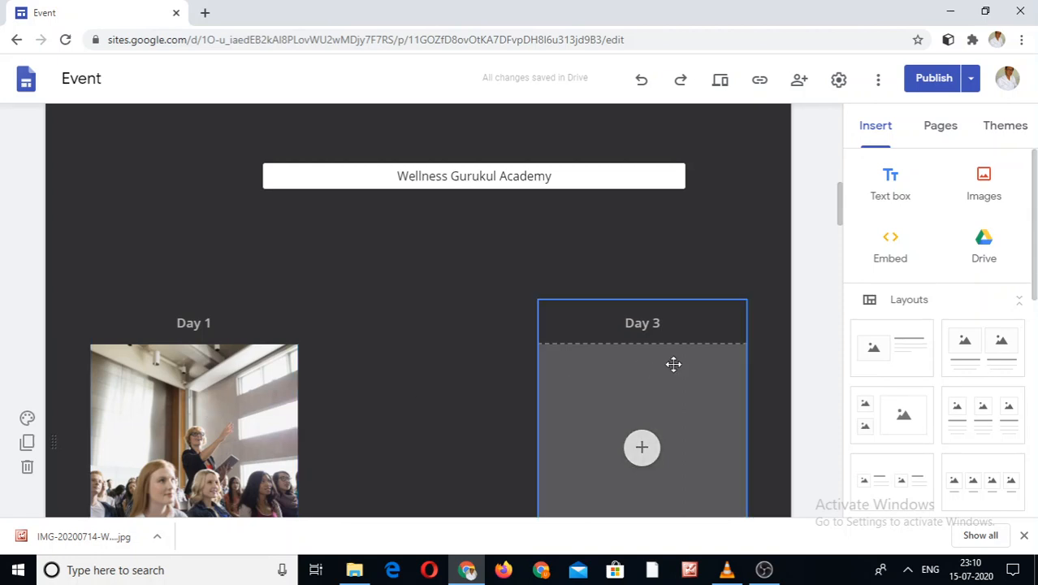
{"action": "scroll", "coordinate": [841, 396], "scroll_direction": "down", "scroll_amount": 4}
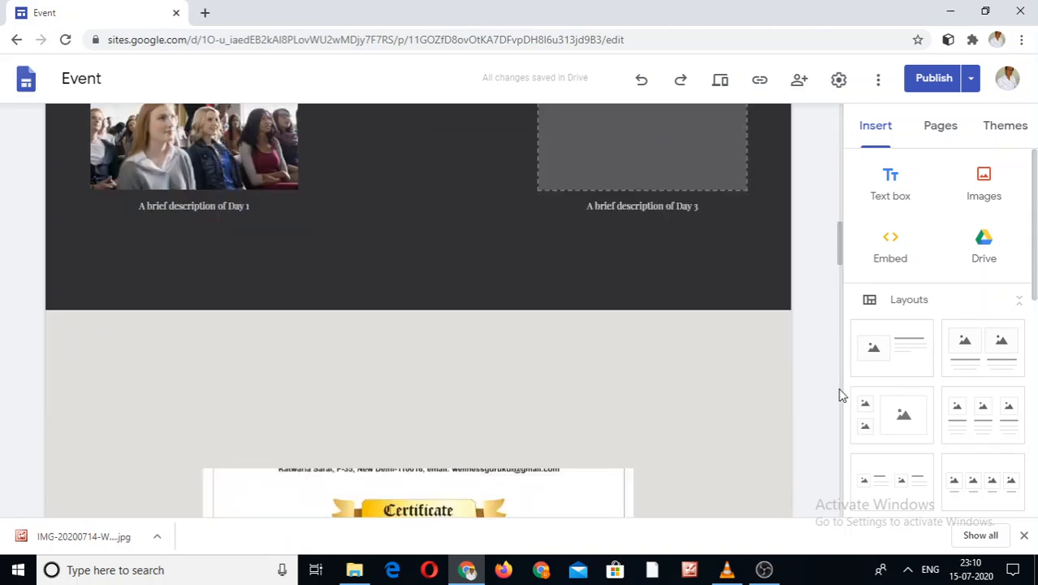
{"action": "scroll", "coordinate": [841, 396], "scroll_direction": "down", "scroll_amount": 4}
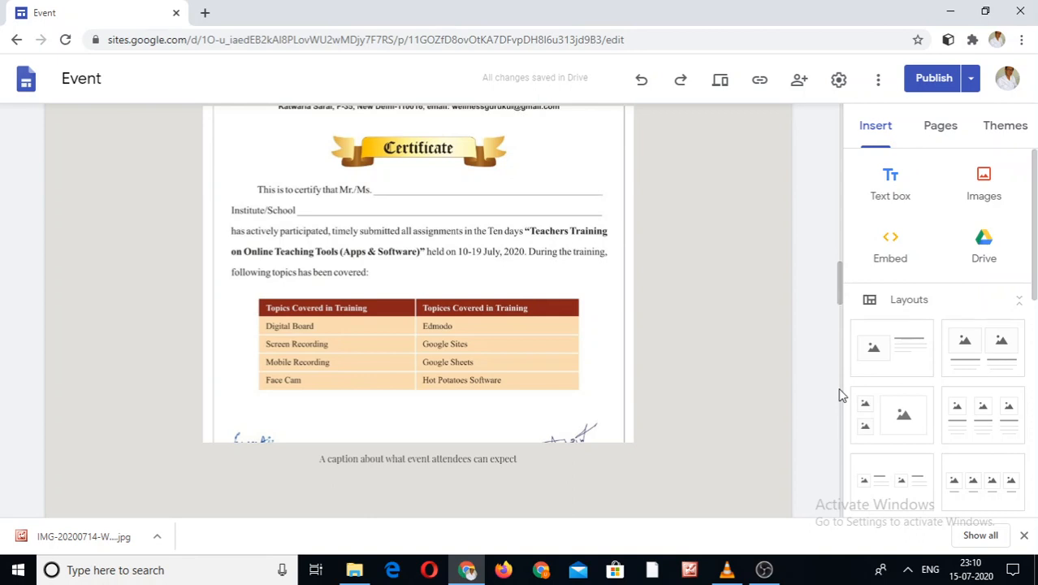
{"action": "scroll", "coordinate": [841, 395], "scroll_direction": "down", "scroll_amount": 5}
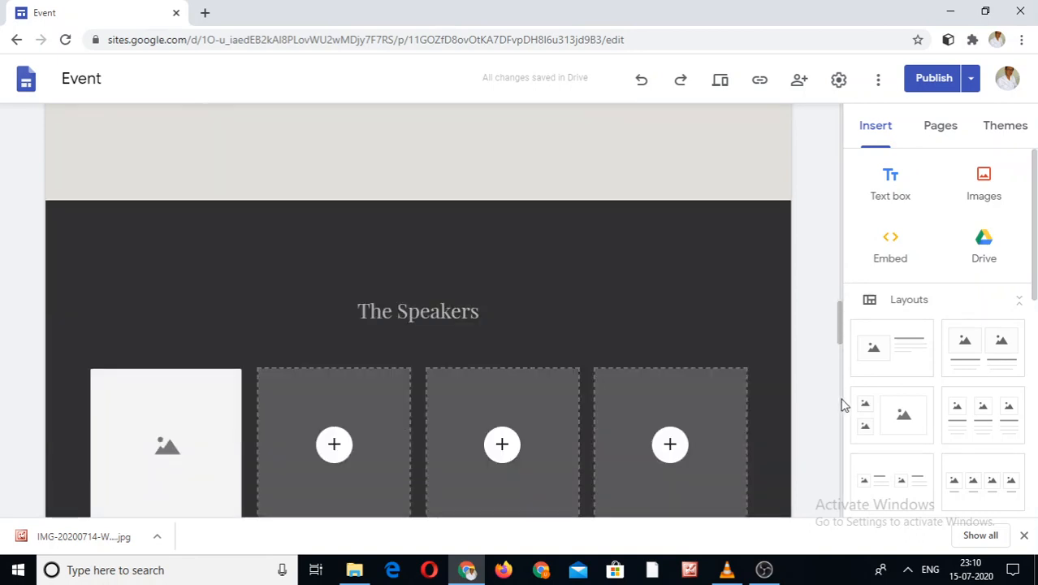
{"action": "scroll", "coordinate": [841, 395], "scroll_direction": "down", "scroll_amount": 5}
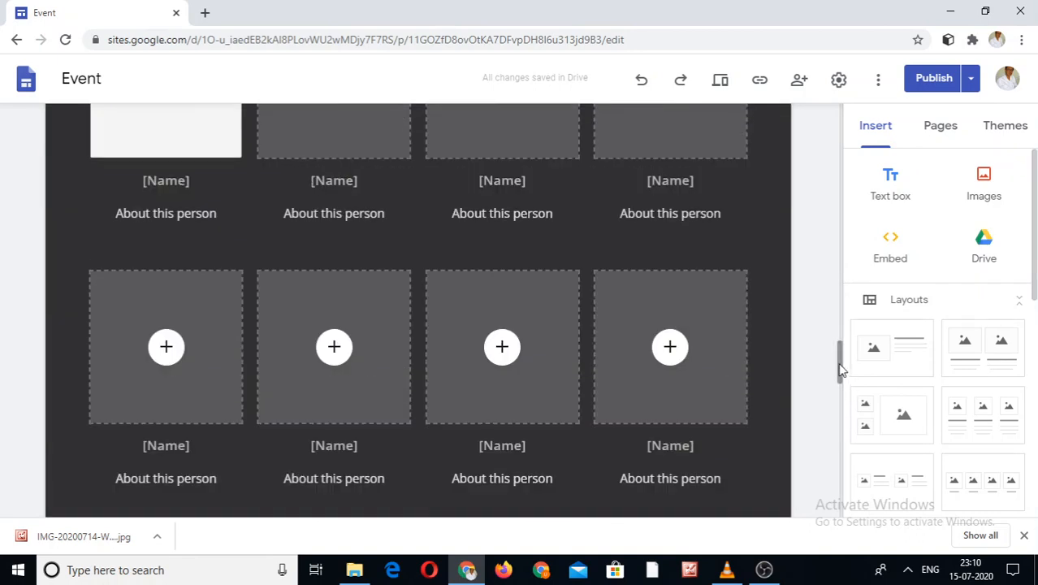
Upload the image IMG-20200117-WA0039 from Downloads into the second speaker placeholder of The Speakers section.
{"action": "left_click_drag", "start_coordinate": [840, 365], "coordinate": [847, 347]}
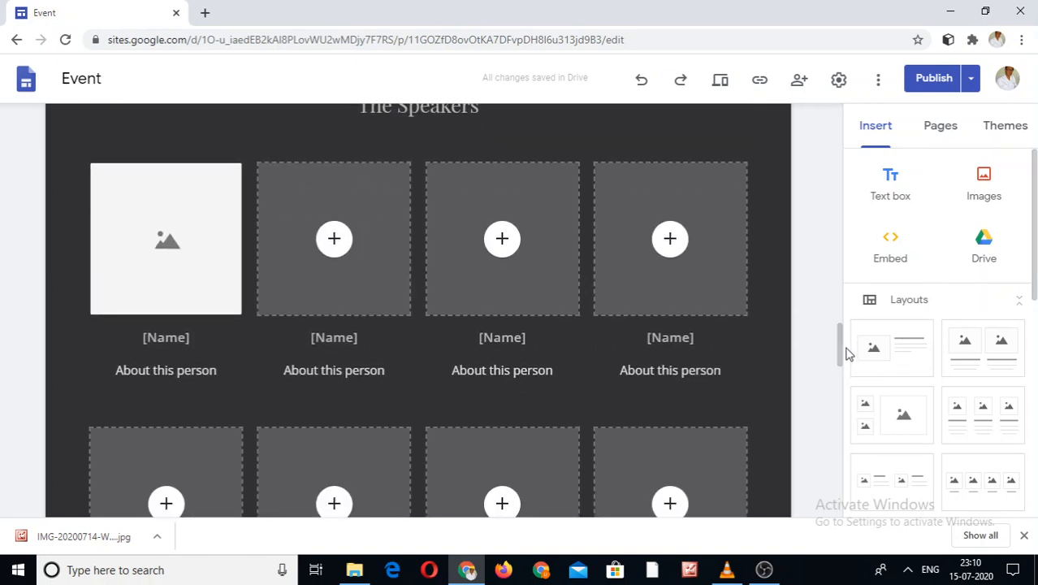
{"action": "left_click", "coordinate": [334, 241]}
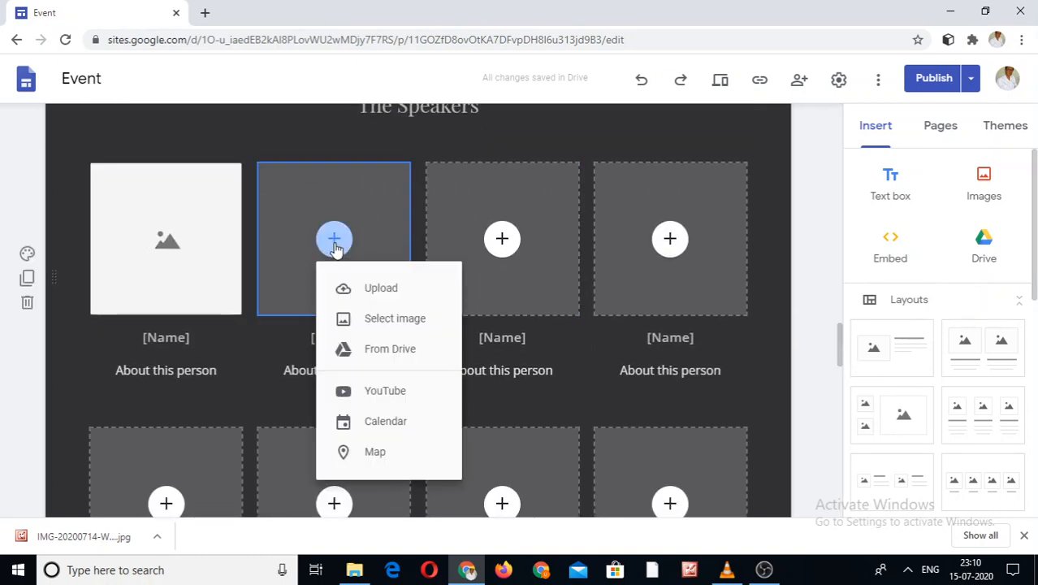
{"action": "left_click", "coordinate": [388, 289]}
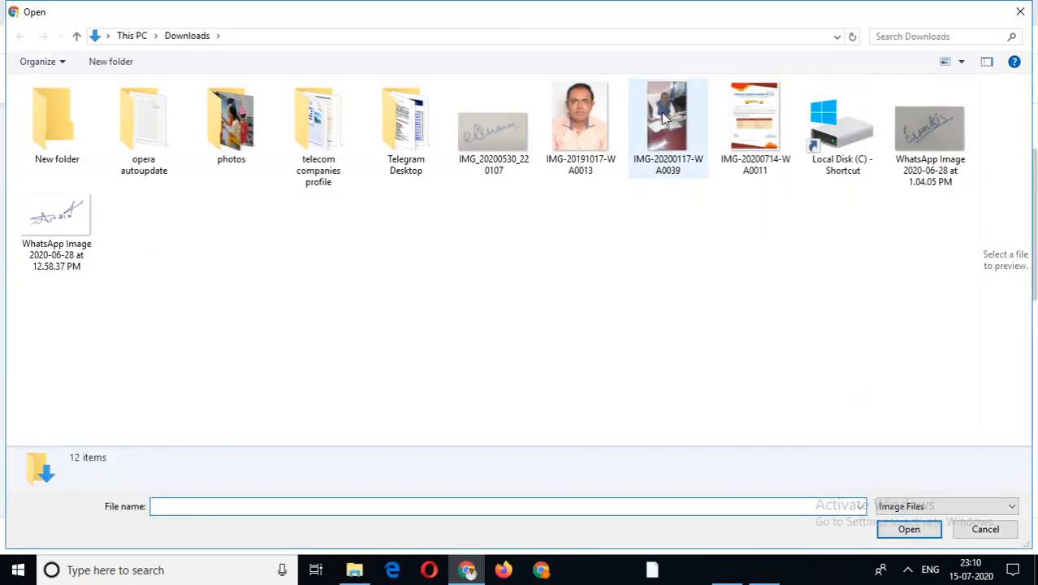
{"action": "double_click", "coordinate": [661, 113]}
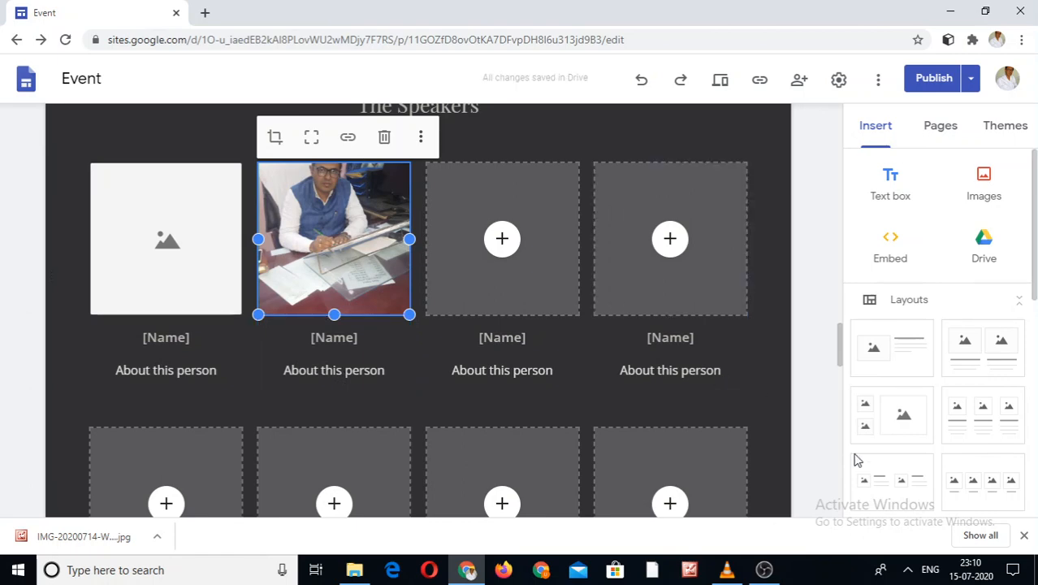
View the venue section, return to the Sites home page and create a new site from the Event template.
{"action": "scroll", "coordinate": [843, 471], "scroll_direction": "down", "scroll_amount": 5}
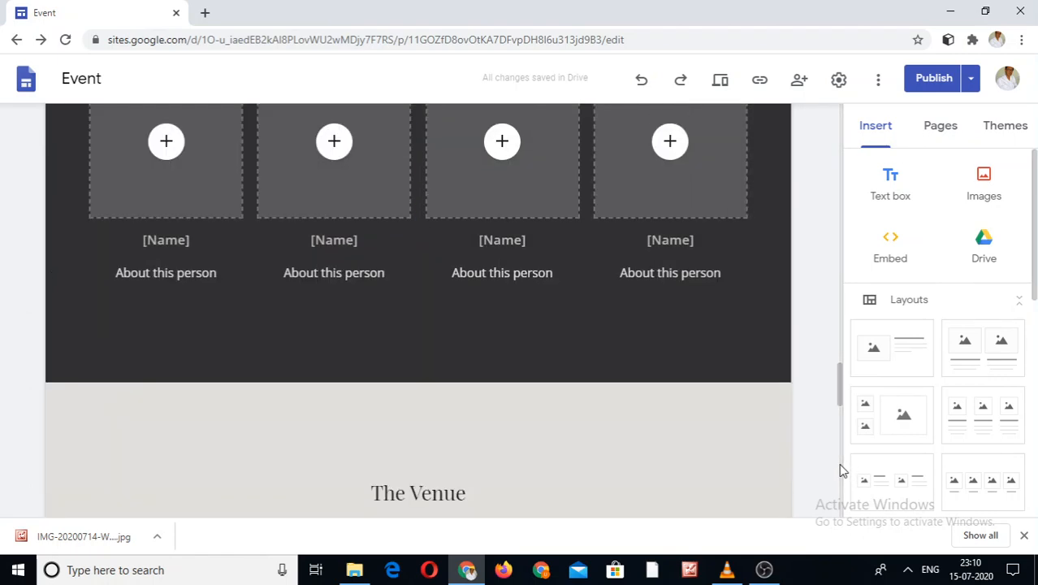
{"action": "scroll", "coordinate": [843, 472], "scroll_direction": "down", "scroll_amount": 5}
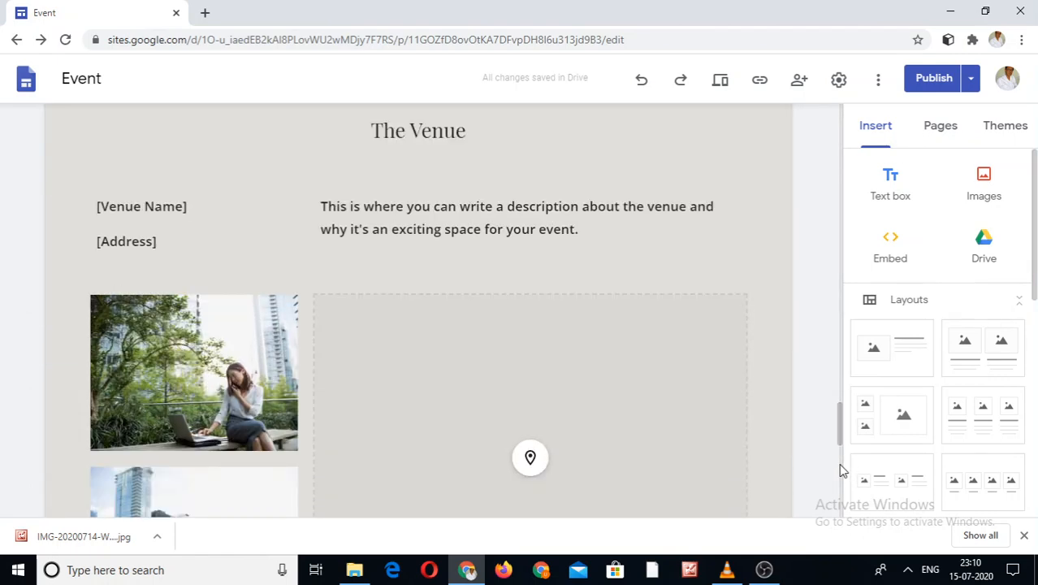
{"action": "scroll", "coordinate": [841, 439], "scroll_direction": "down", "scroll_amount": 2}
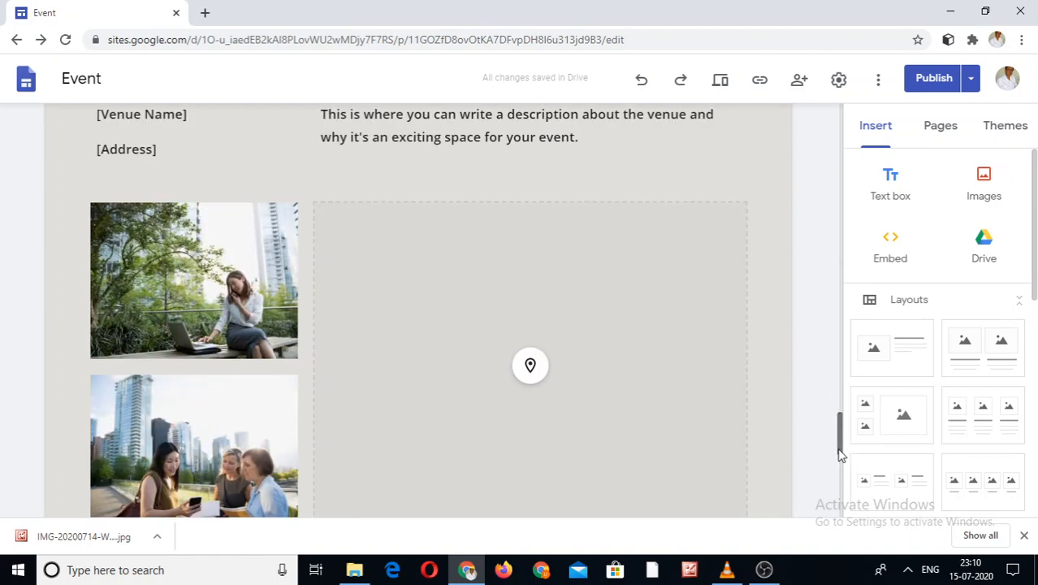
{"action": "left_click", "coordinate": [16, 39]}
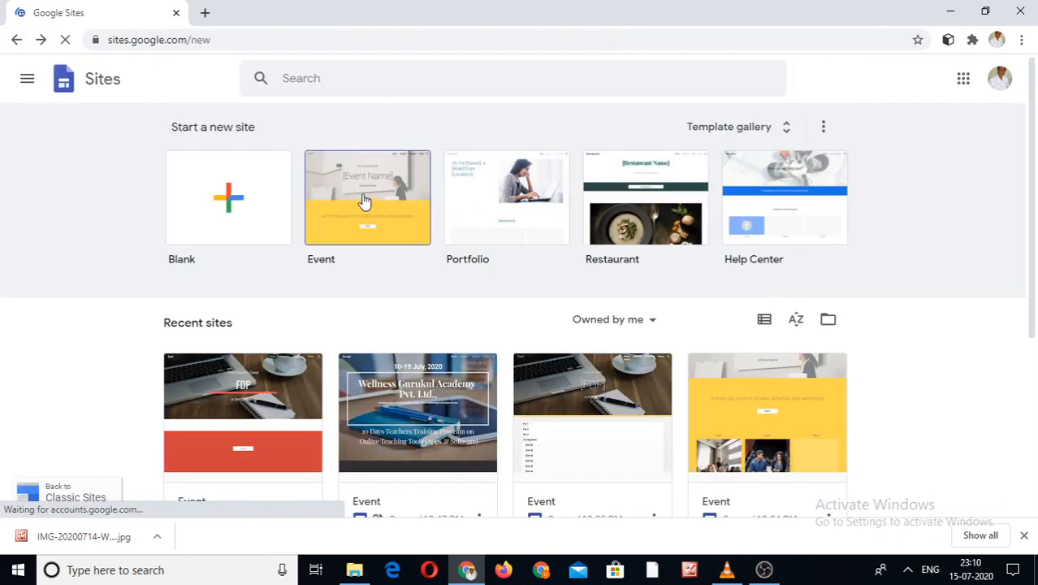
{"action": "left_click", "coordinate": [362, 193]}
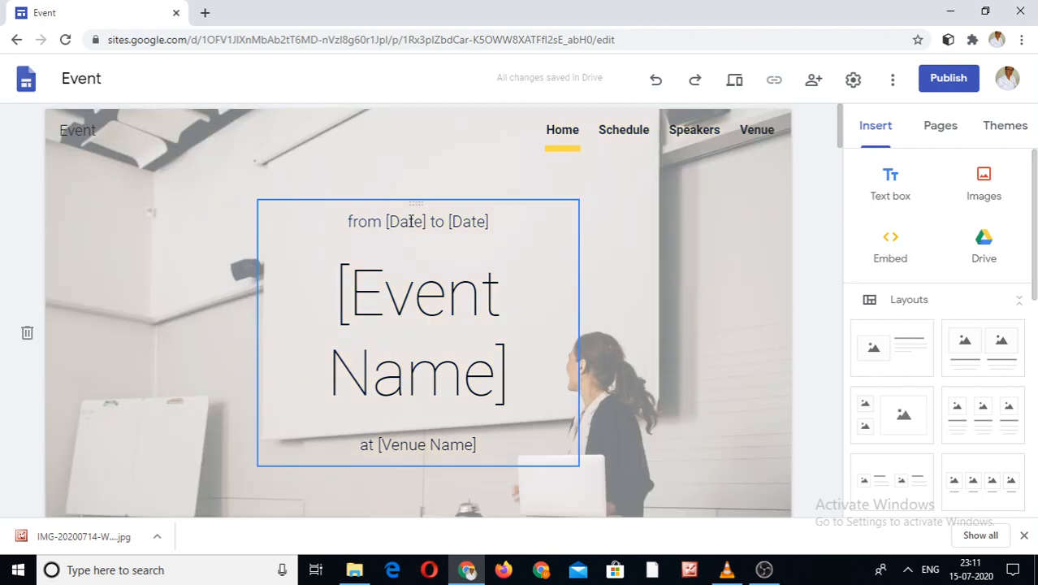
Replace the [Event Name] title in the page header with "FDP".
{"action": "left_click", "coordinate": [410, 221]}
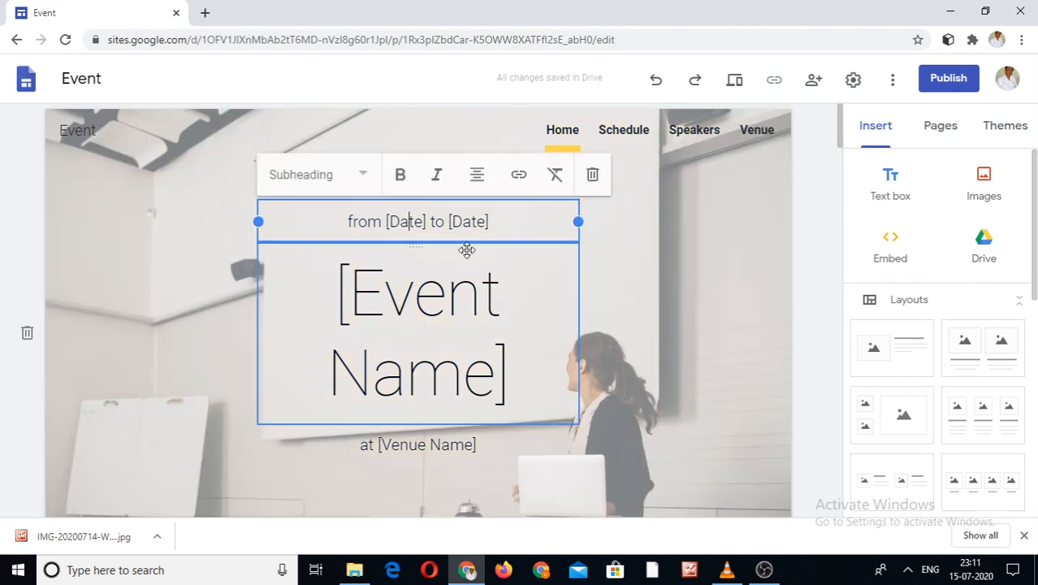
{"action": "left_click", "coordinate": [454, 296]}
{"action": "left_click", "coordinate": [507, 368]}
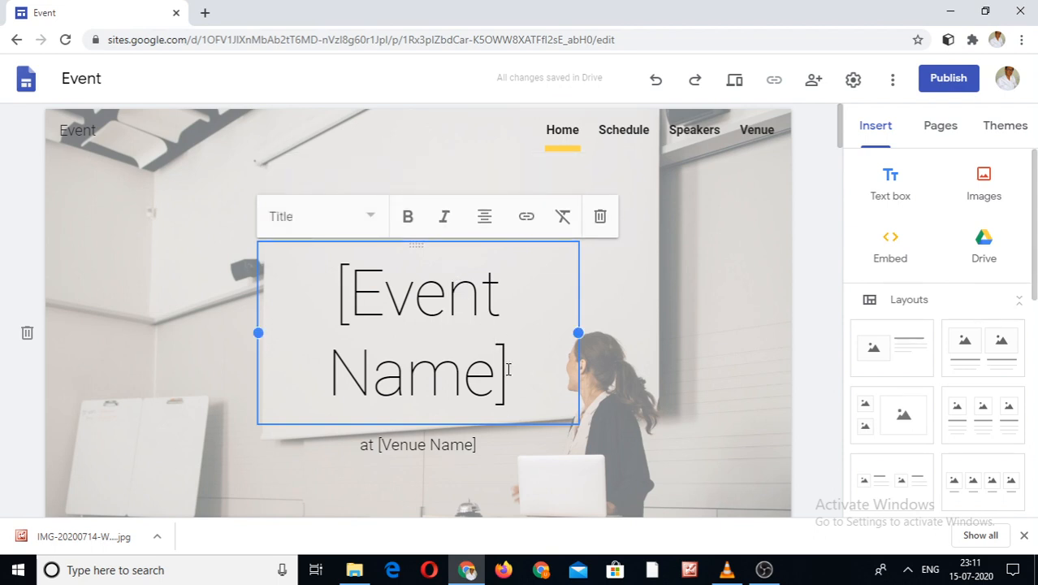
{"action": "key", "text": "BackSpace"}
{"action": "key", "text": "BackSpace"}
{"action": "key", "text": "BackSpace"}
{"action": "key", "text": "BackSpace"}
{"action": "key", "text": "BackSpace"}
{"action": "key", "text": "BackSpace"}
{"action": "key", "text": "BackSpace"}
{"action": "key", "text": "BackSpace"}
{"action": "key", "text": "BackSpace"}
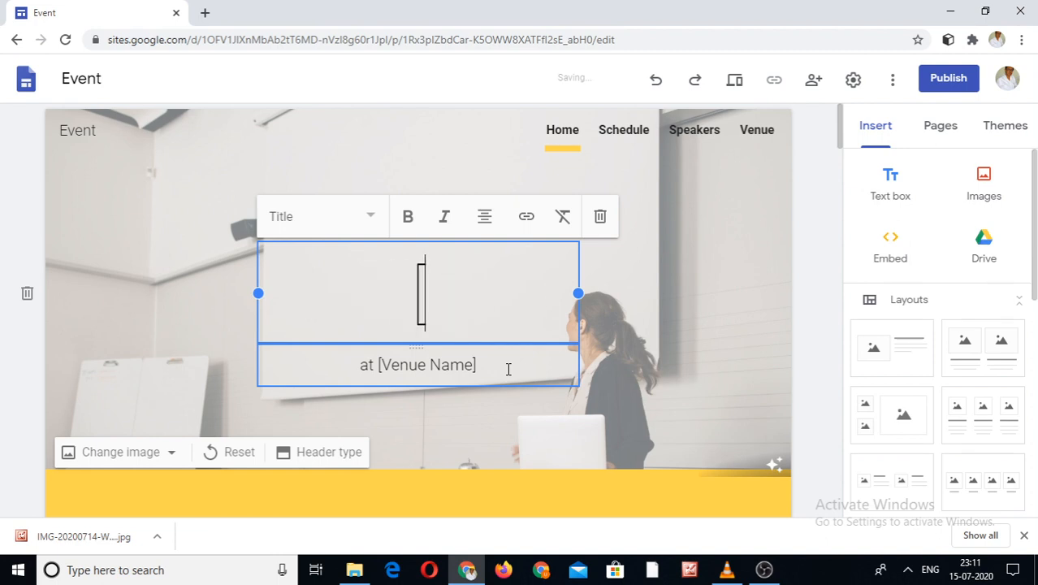
{"action": "type", "text": "FDP"}
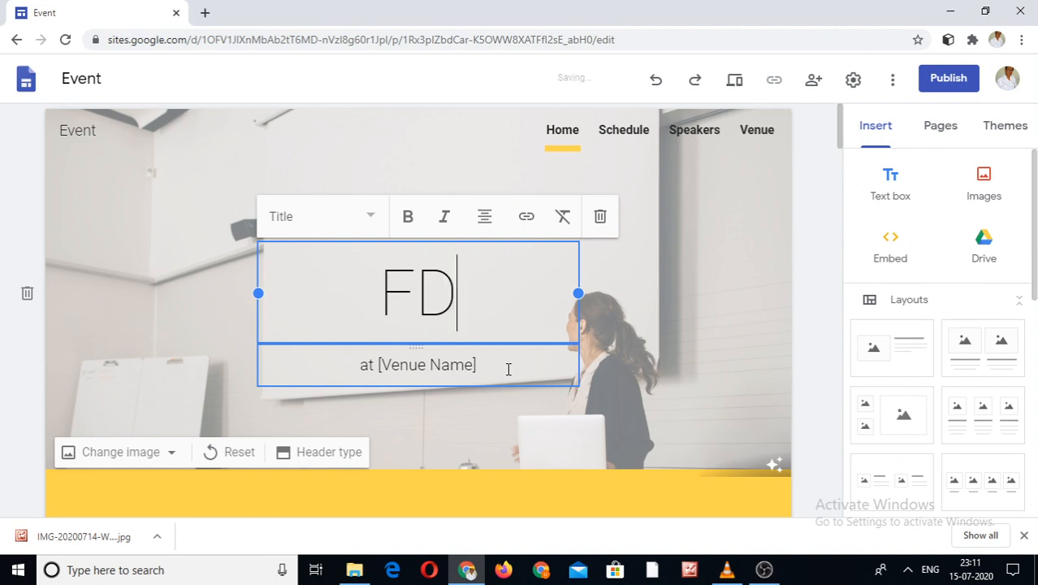
Change the header background to the gallery photo of a white desk with an open laptop and coffee cup.
{"action": "left_click", "coordinate": [460, 363]}
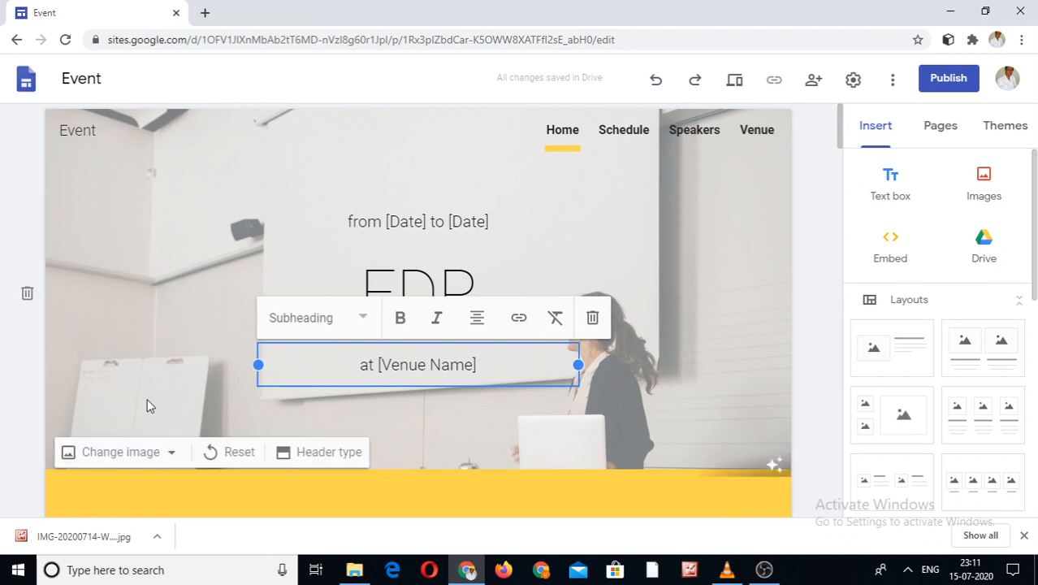
{"action": "left_click", "coordinate": [138, 454]}
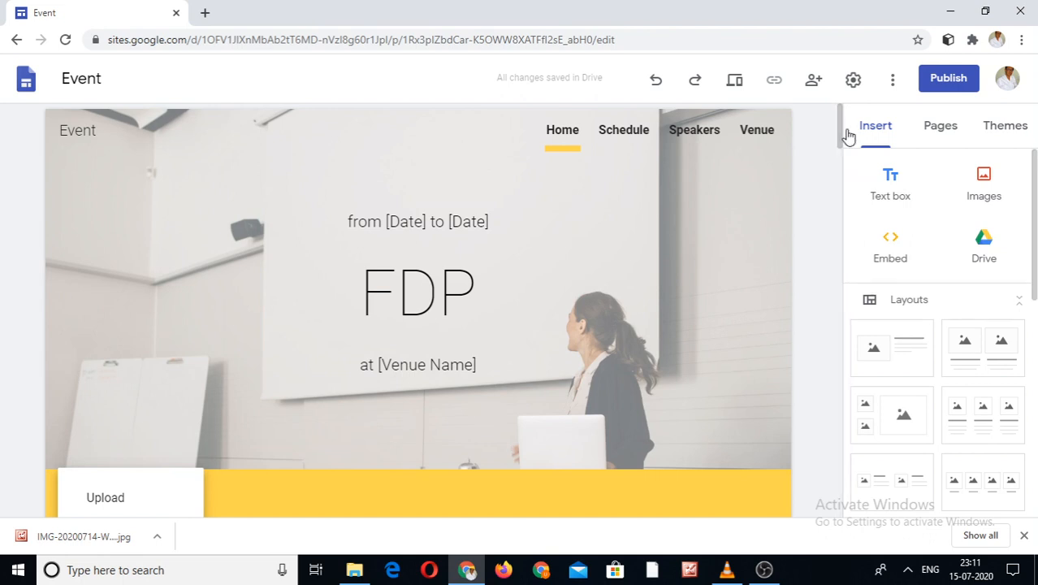
{"action": "left_click_drag", "start_coordinate": [839, 132], "coordinate": [839, 151]}
{"action": "mouse_move", "coordinate": [318, 195]}
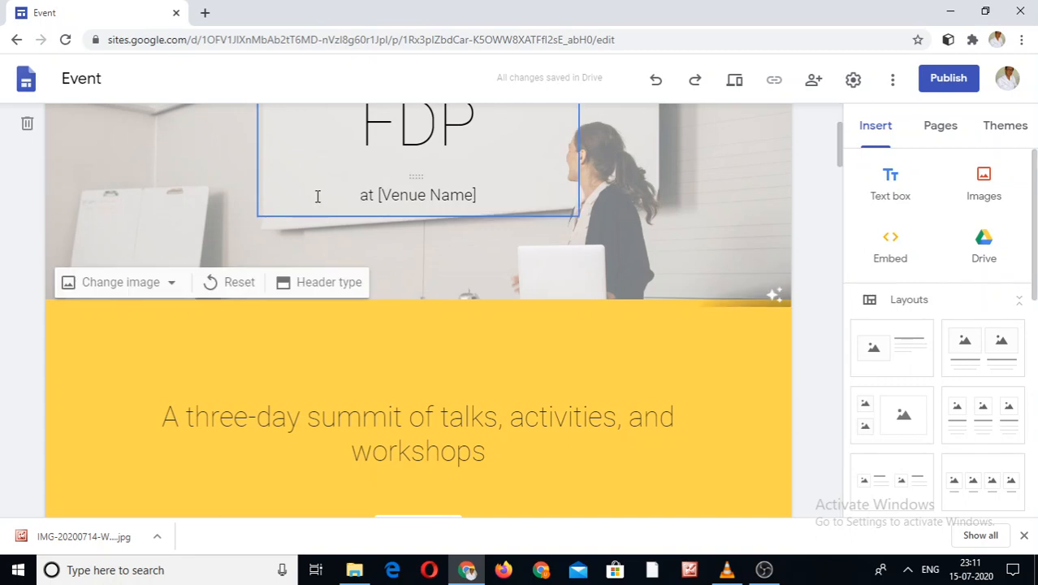
{"action": "left_click", "coordinate": [138, 284]}
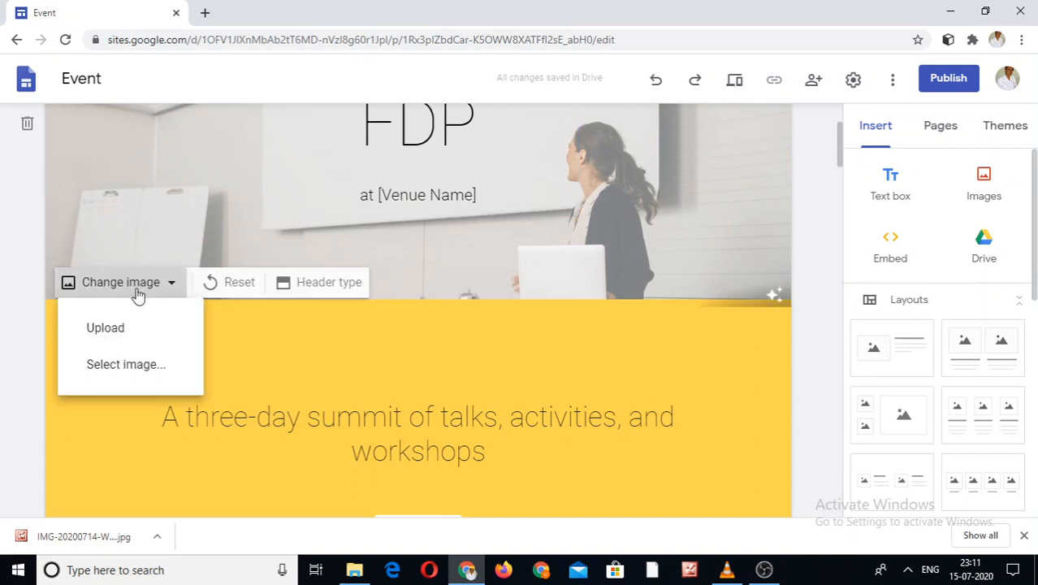
{"action": "left_click", "coordinate": [123, 365]}
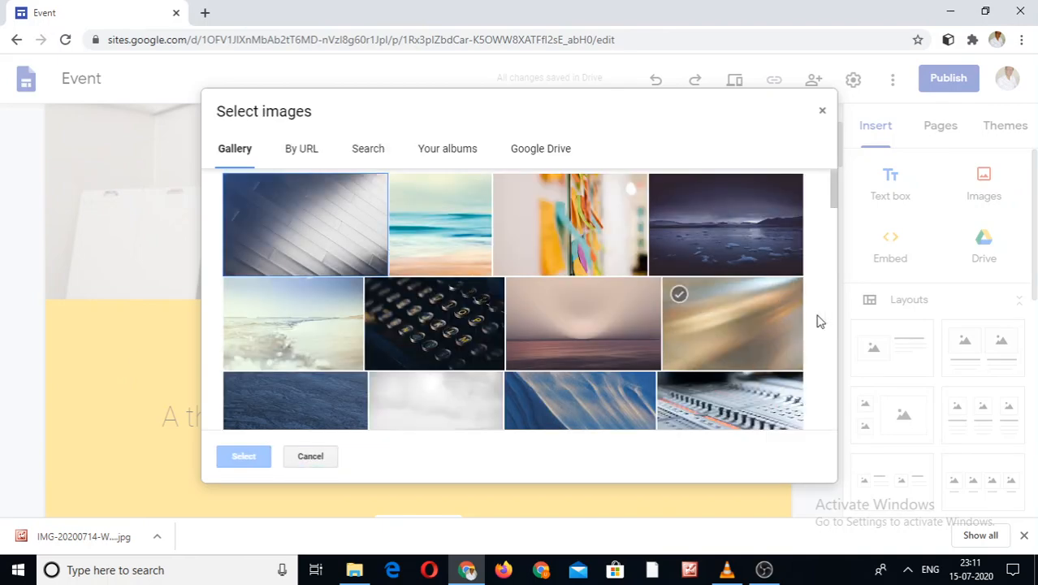
{"action": "scroll", "coordinate": [832, 336], "scroll_direction": "down", "scroll_amount": 6}
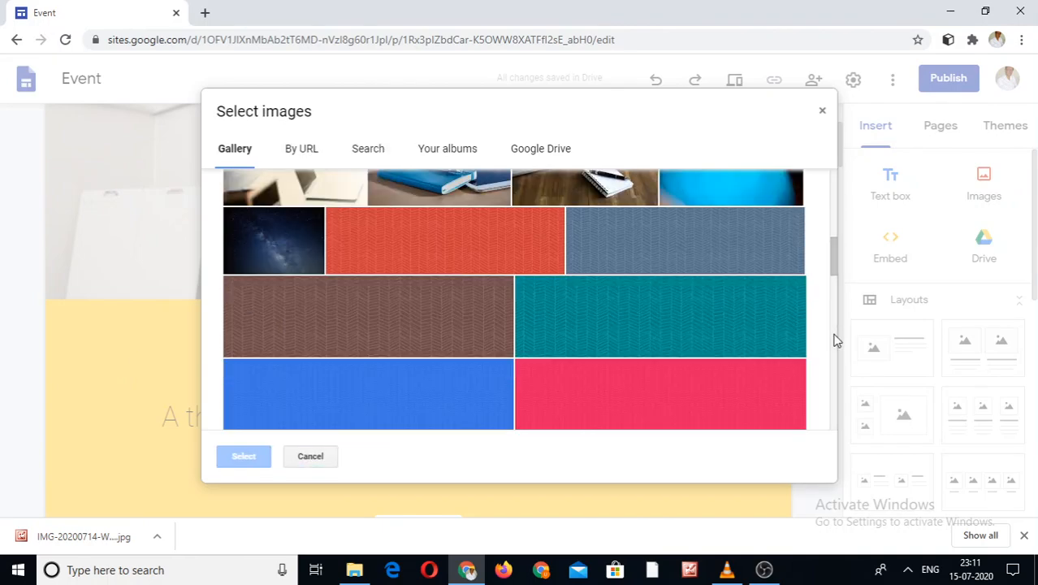
{"action": "scroll", "coordinate": [832, 209], "scroll_direction": "up", "scroll_amount": 3}
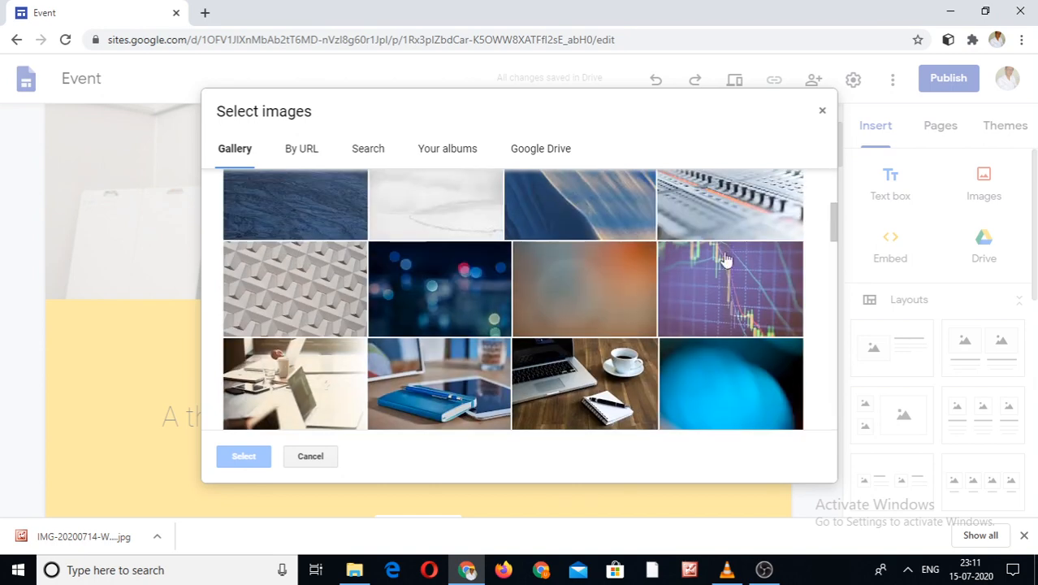
{"action": "left_click", "coordinate": [291, 372]}
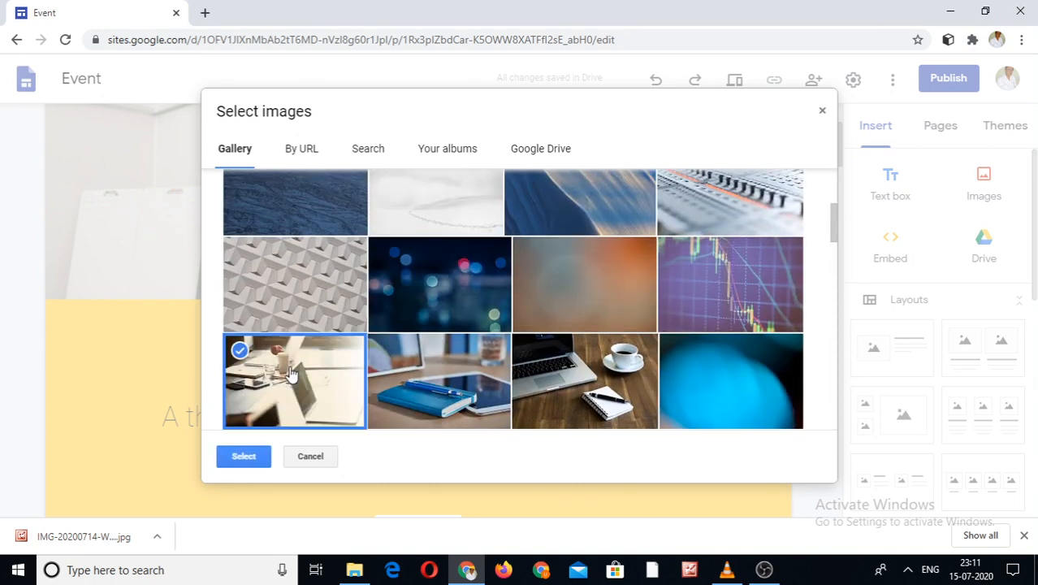
{"action": "left_click", "coordinate": [246, 458]}
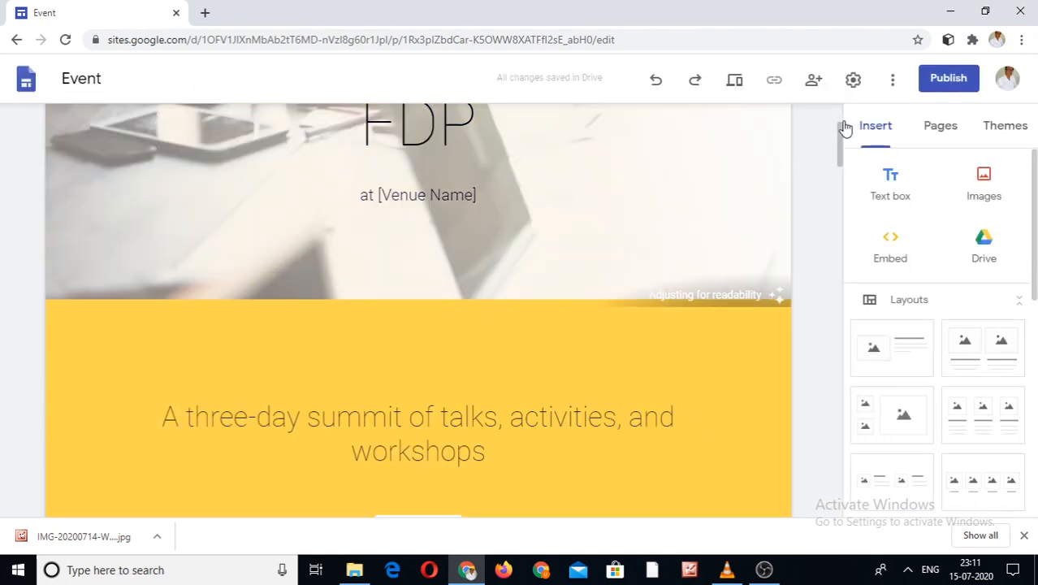
{"action": "scroll", "coordinate": [840, 119], "scroll_direction": "up", "scroll_amount": 1}
{"action": "scroll", "coordinate": [841, 119], "scroll_direction": "up", "scroll_amount": 1}
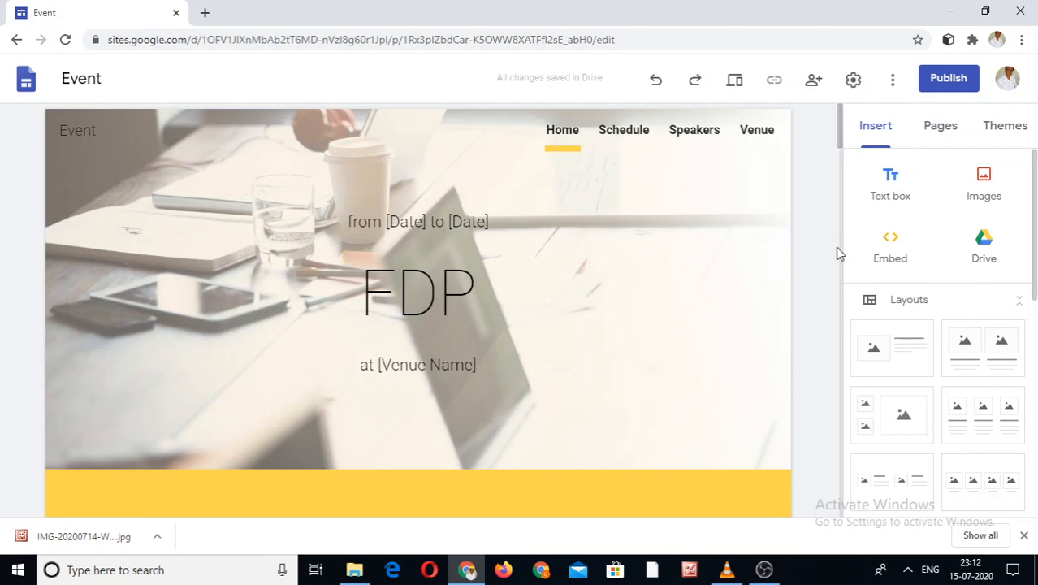
{"action": "scroll", "coordinate": [844, 259], "scroll_direction": "down", "scroll_amount": 8}
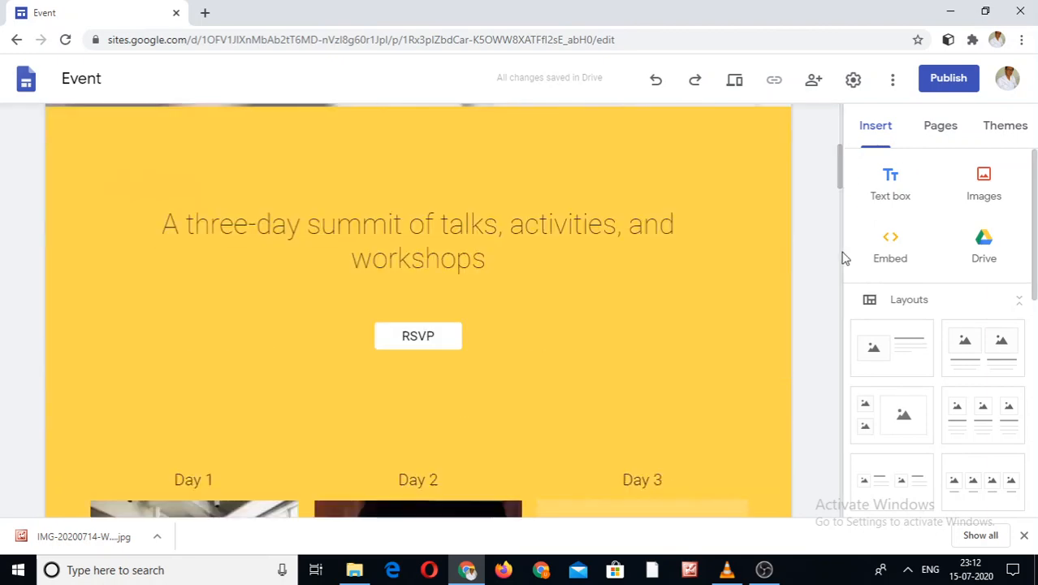
Delete the text box reading "A three-day summit of talks, activities, and workshops" above the first RSVP button.
{"action": "scroll", "coordinate": [842, 133], "scroll_direction": "up", "scroll_amount": 5}
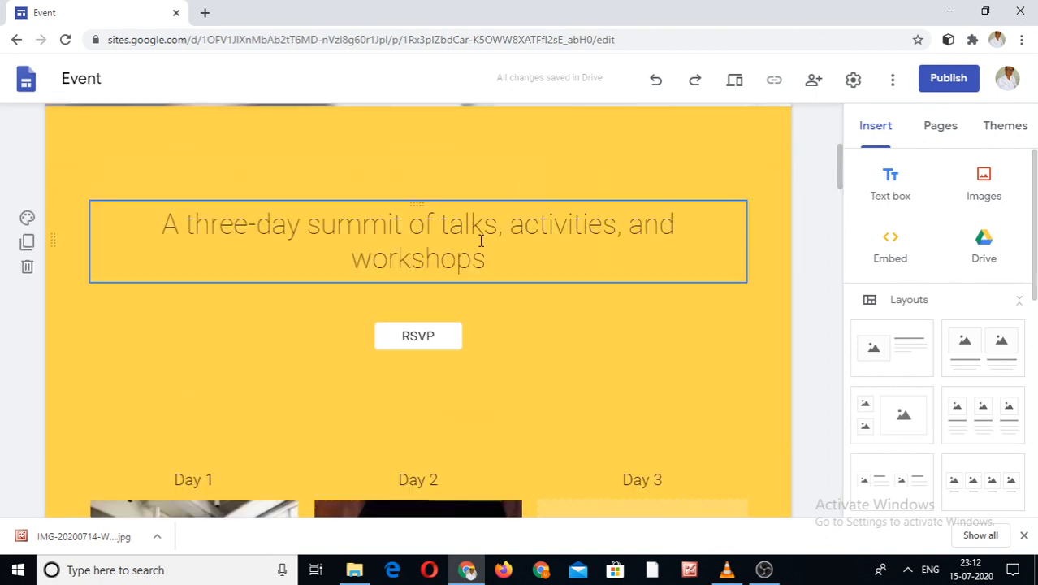
{"action": "left_click", "coordinate": [481, 241]}
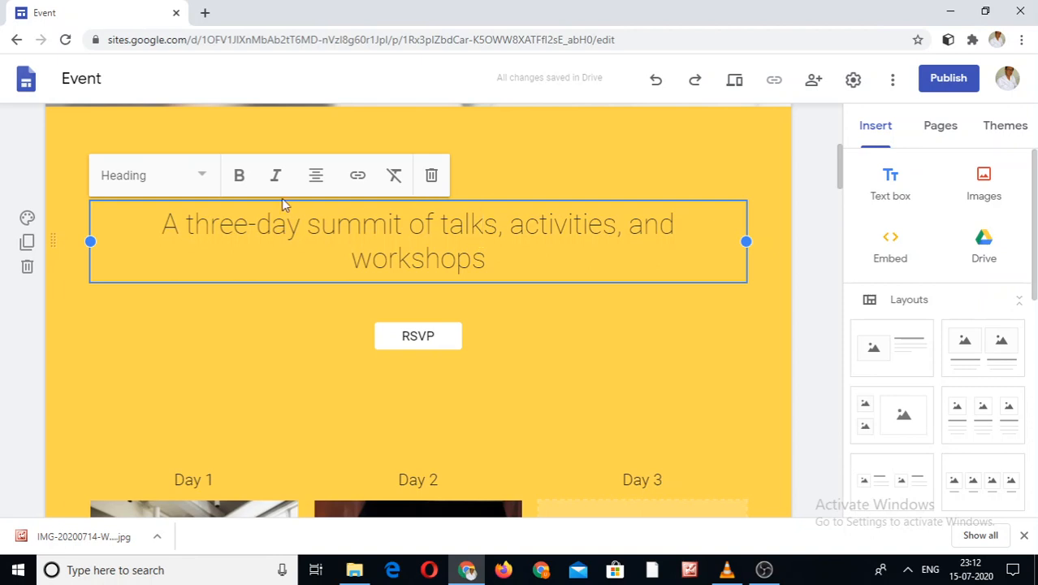
{"action": "left_click", "coordinate": [431, 178]}
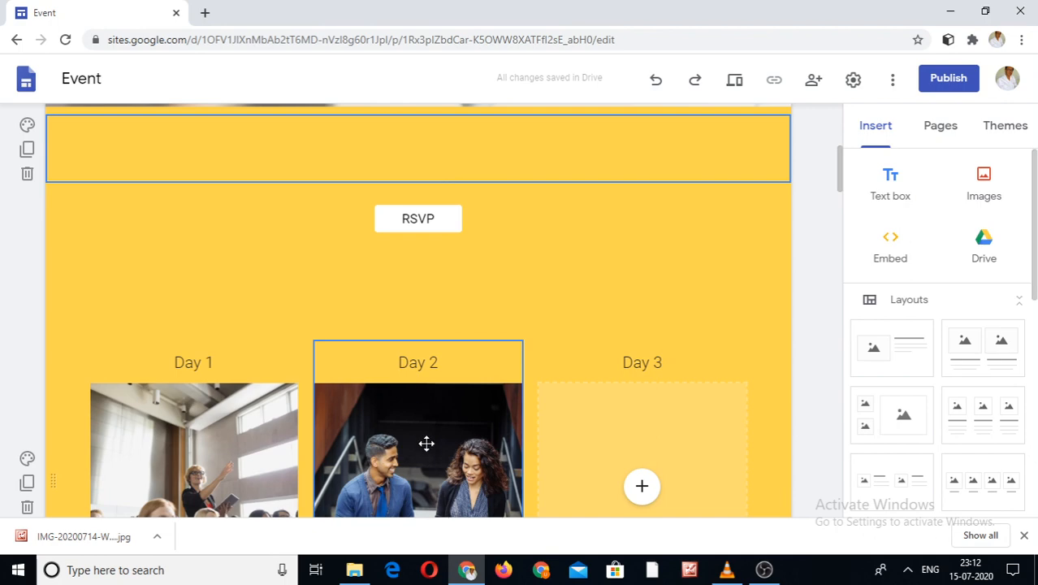
Examine the text style options available for the heading that states the goal of the event.
{"action": "scroll", "coordinate": [841, 347], "scroll_direction": "down", "scroll_amount": 5}
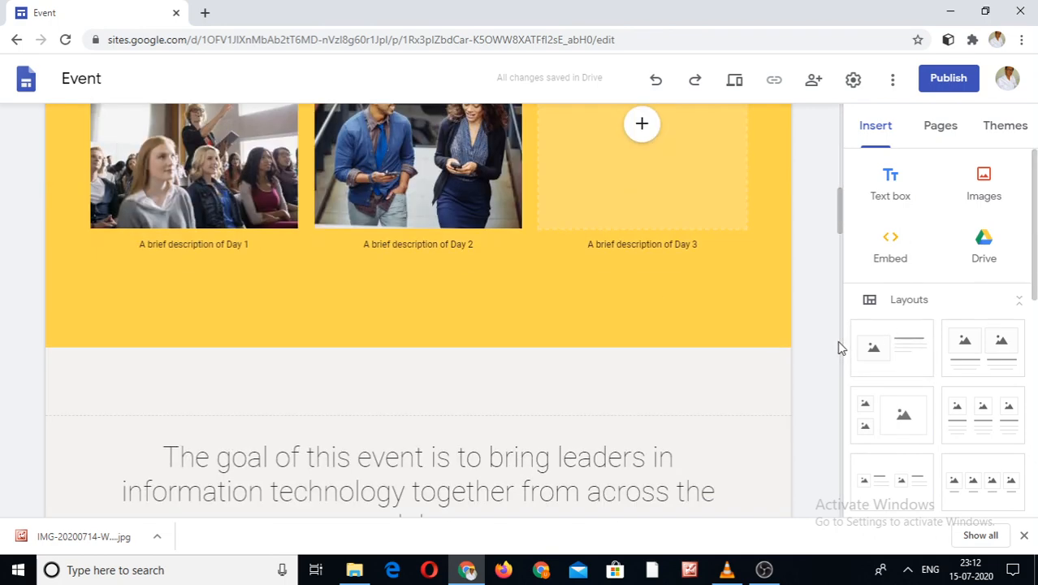
{"action": "scroll", "coordinate": [841, 348], "scroll_direction": "down", "scroll_amount": 4}
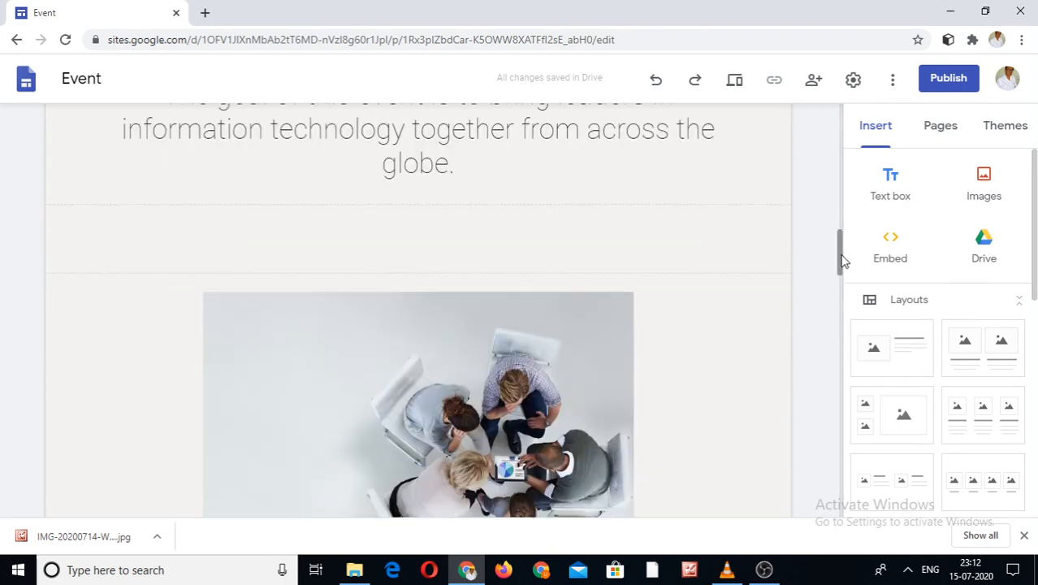
{"action": "scroll", "coordinate": [842, 221], "scroll_direction": "up", "scroll_amount": 5}
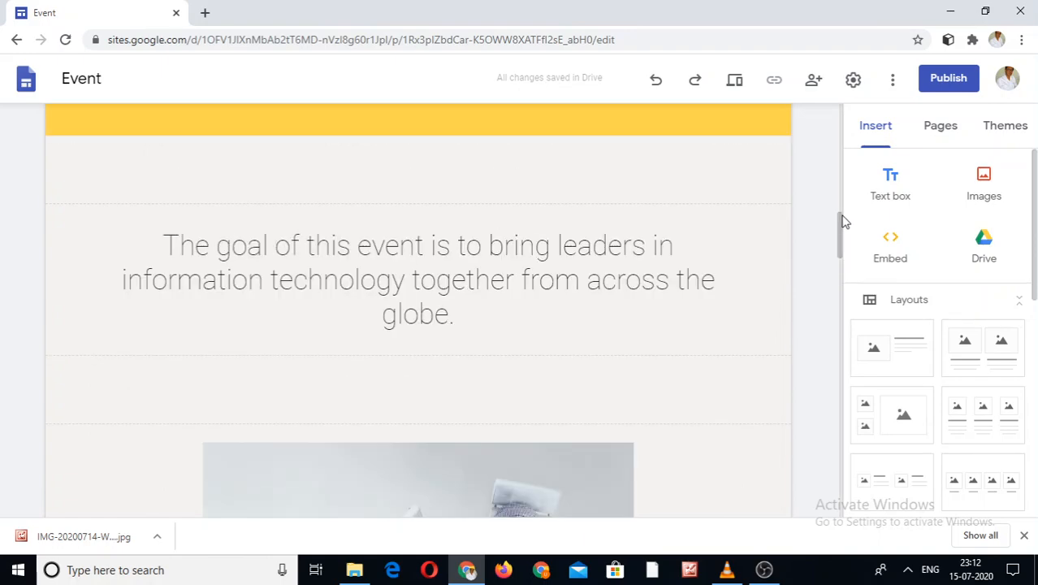
{"action": "left_click", "coordinate": [523, 483]}
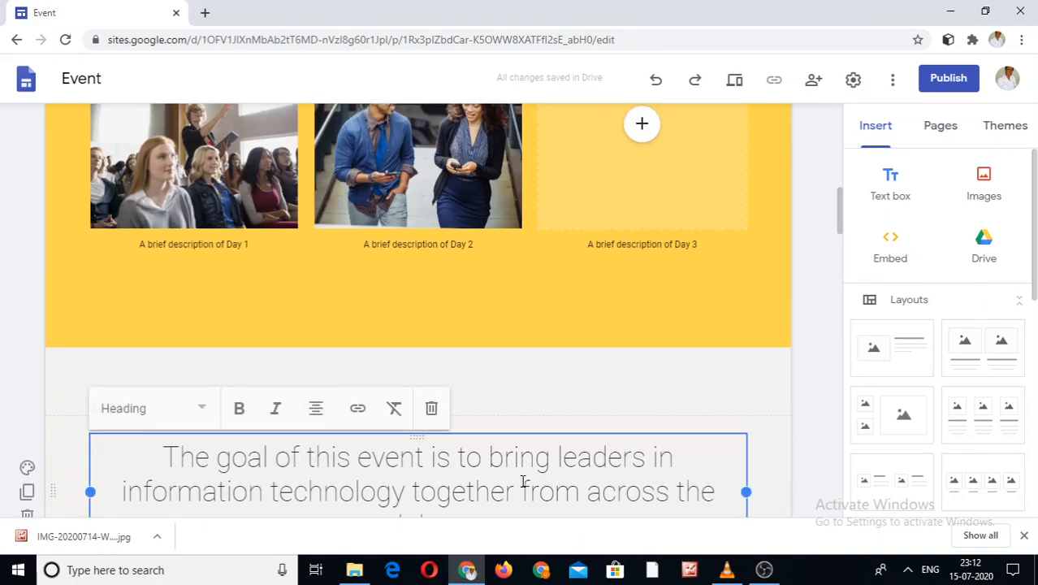
{"action": "left_click", "coordinate": [202, 410]}
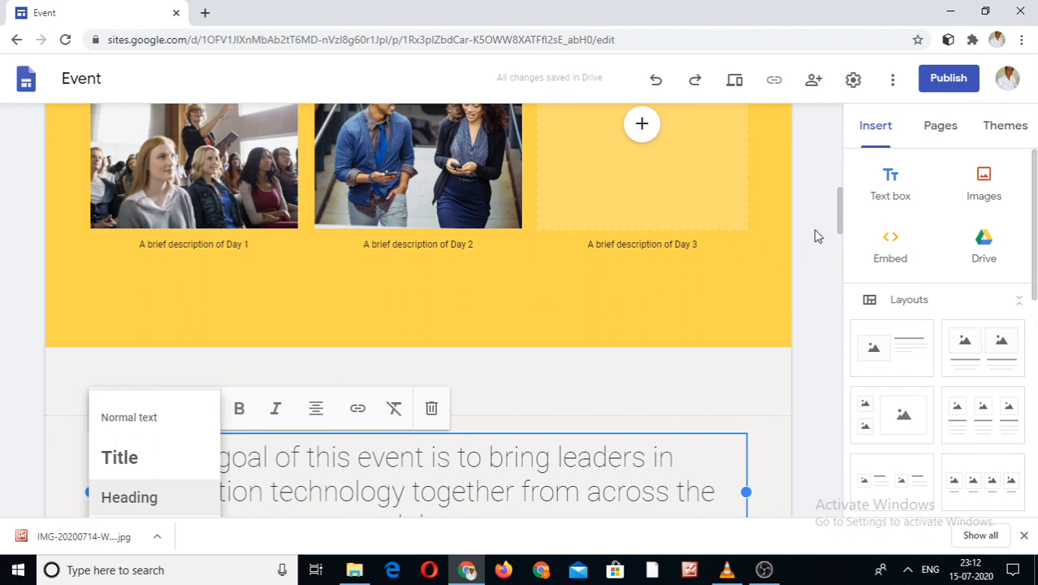
{"action": "left_click_drag", "start_coordinate": [842, 220], "coordinate": [842, 239]}
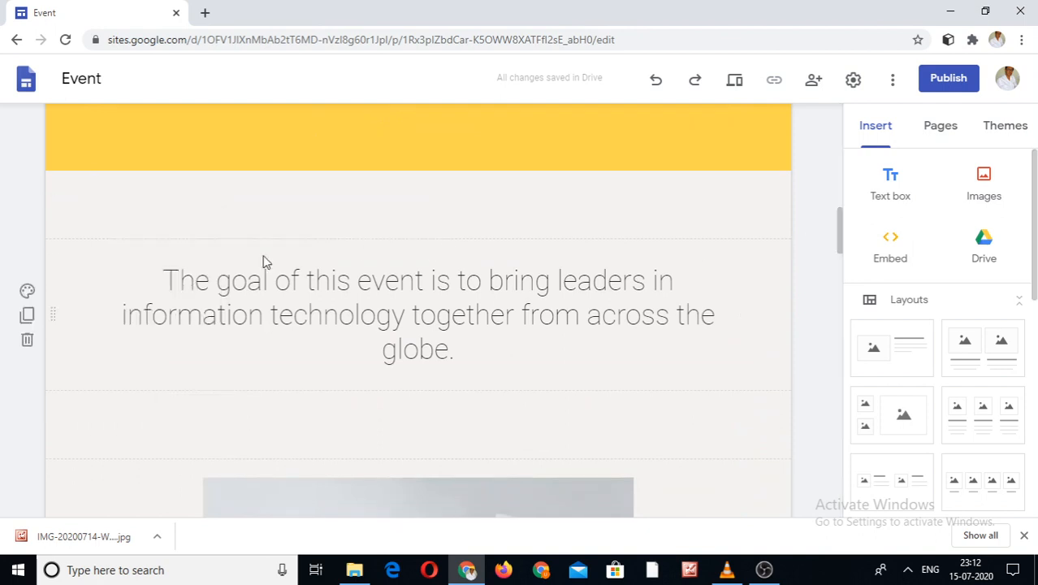
{"action": "left_click", "coordinate": [201, 261]}
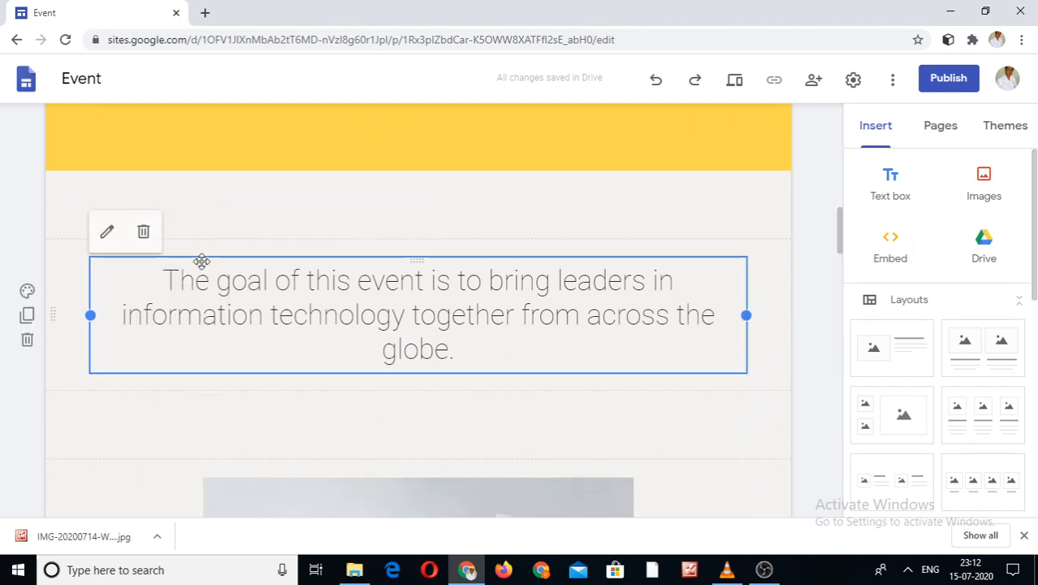
{"action": "double_click", "coordinate": [247, 314]}
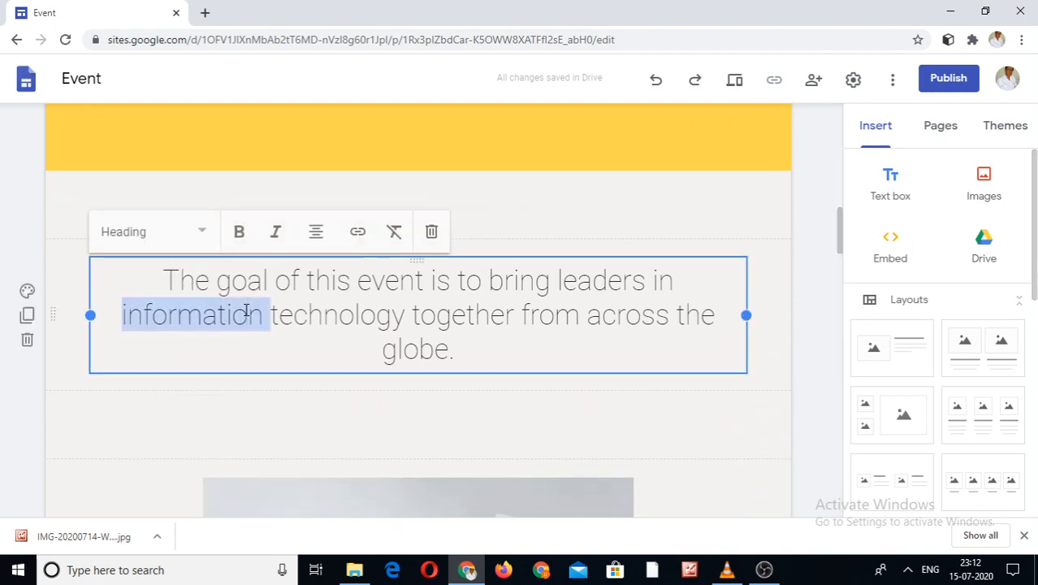
{"action": "left_click", "coordinate": [204, 232]}
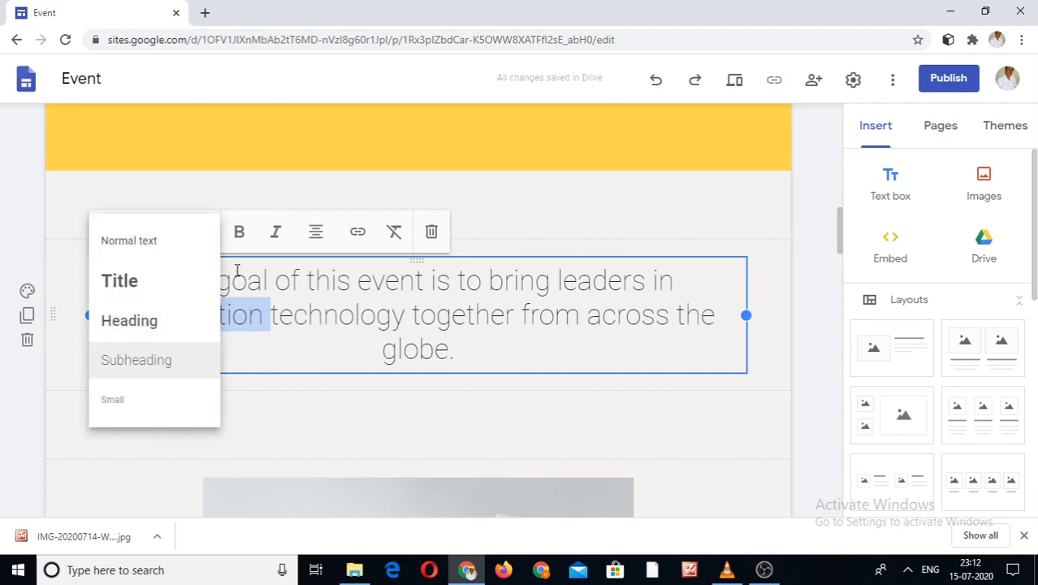
{"action": "left_click", "coordinate": [253, 314]}
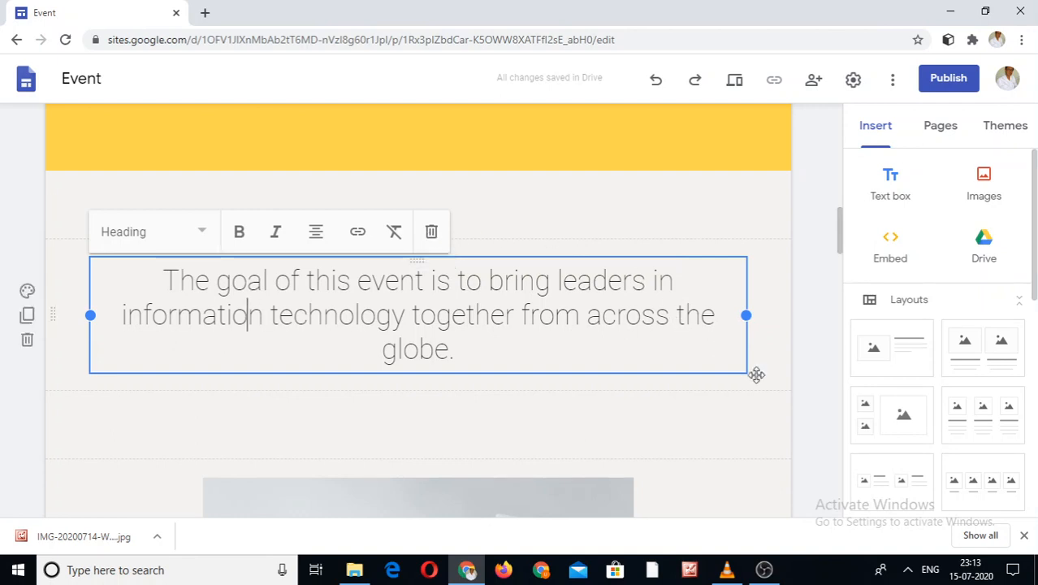
Insert a text box directly below the page header and enter "nmbbmnmnbmnbmbmm./,/..,".
{"action": "scroll", "coordinate": [841, 441], "scroll_direction": "down", "scroll_amount": 10}
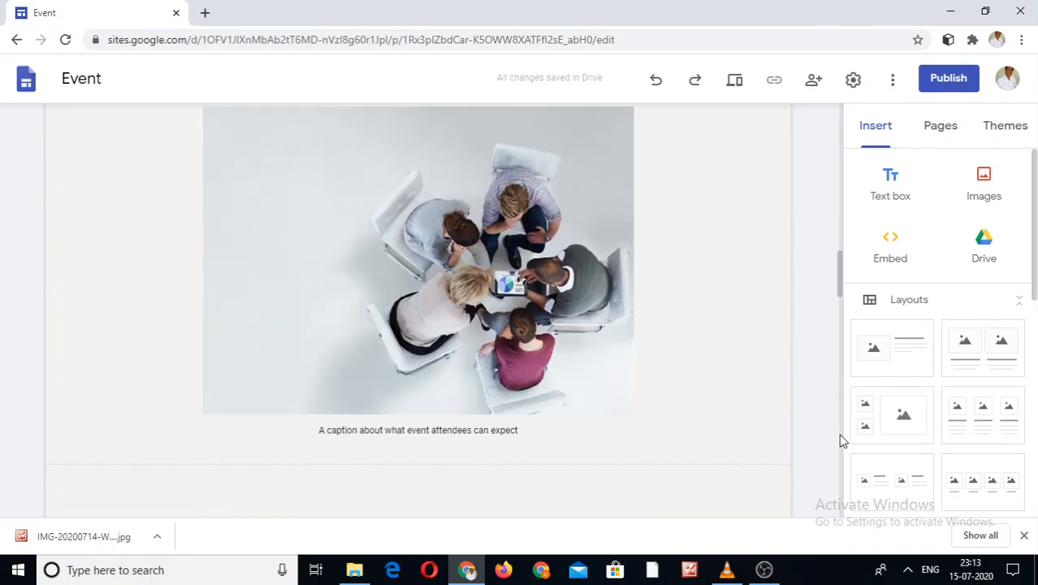
{"action": "scroll", "coordinate": [842, 441], "scroll_direction": "down", "scroll_amount": 5}
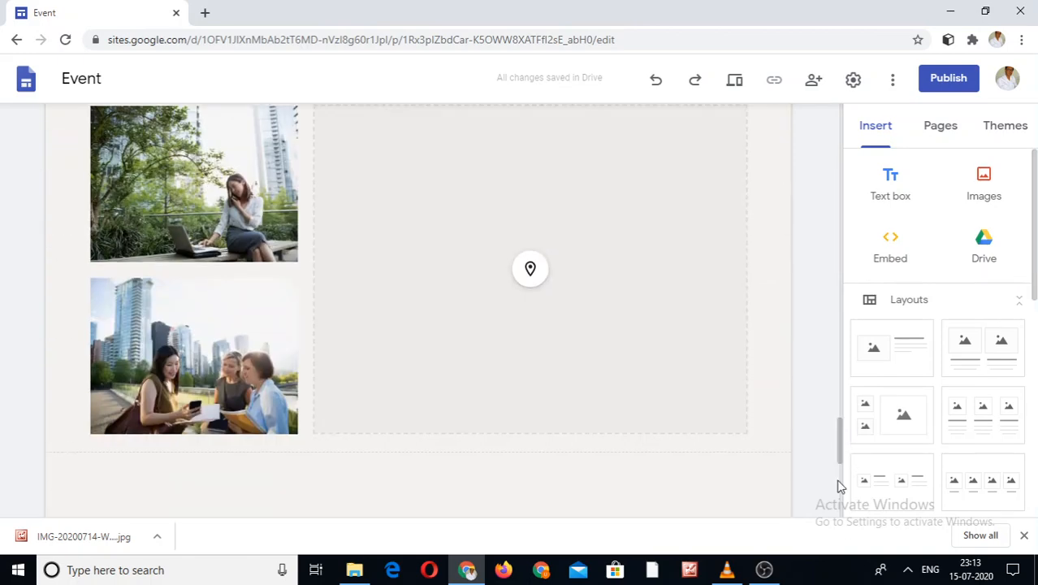
{"action": "scroll", "coordinate": [841, 488], "scroll_direction": "down", "scroll_amount": 5}
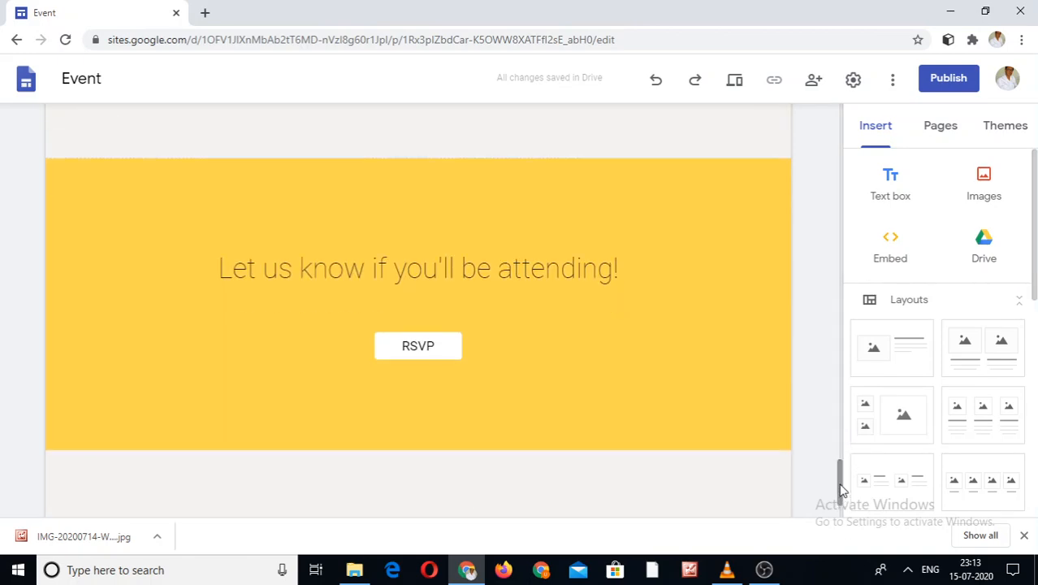
{"action": "left_click", "coordinate": [842, 149]}
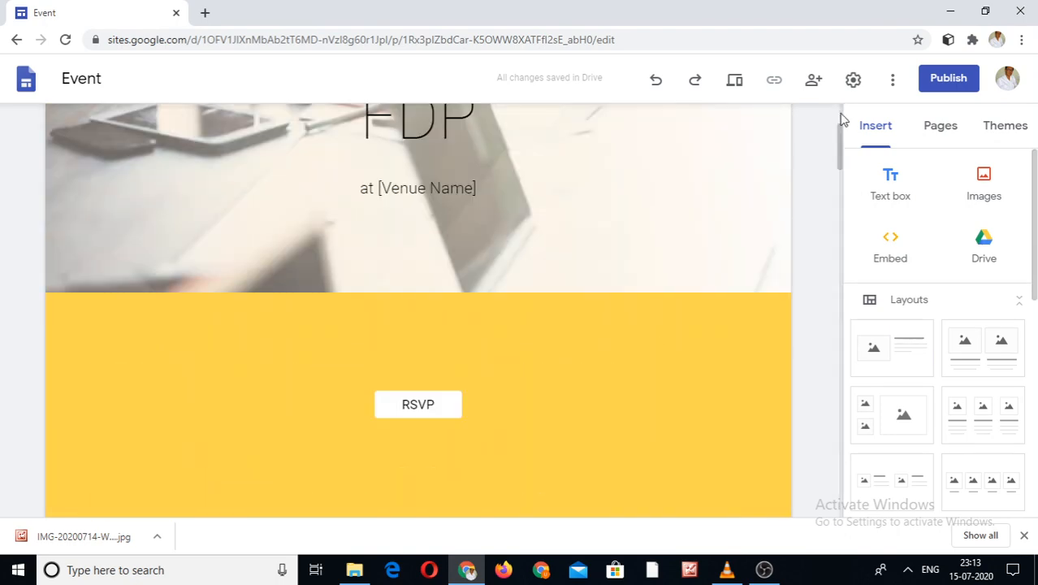
{"action": "left_click", "coordinate": [841, 119]}
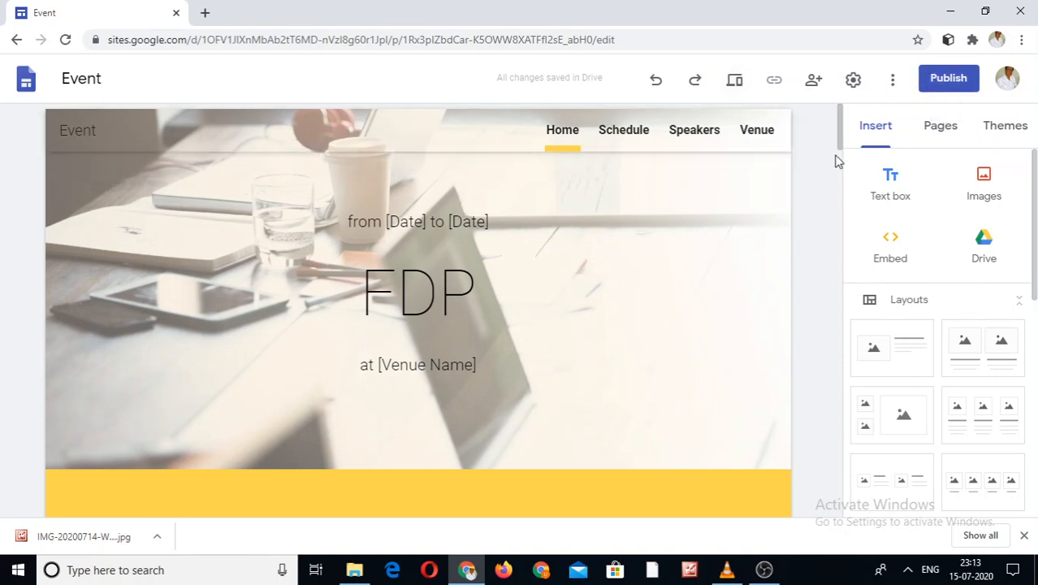
{"action": "left_click", "coordinate": [889, 183]}
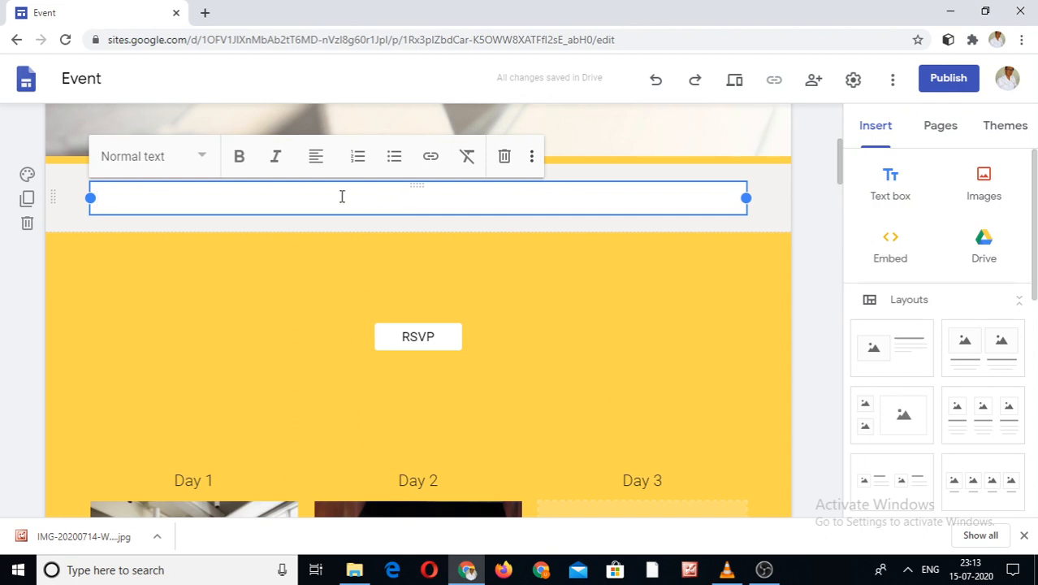
{"action": "type", "text": "nmbbmnmnbmnbmbmm./,/..,"}
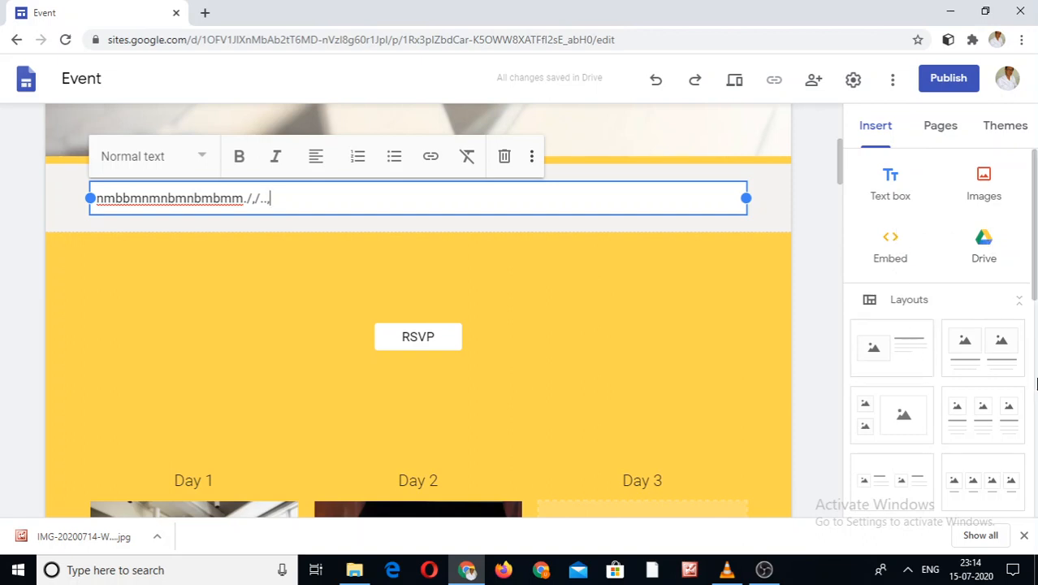
Insert the layout with two side-by-side images and captions at the page's end, and open the second column's heading for editing.
{"action": "left_click", "coordinate": [1035, 383]}
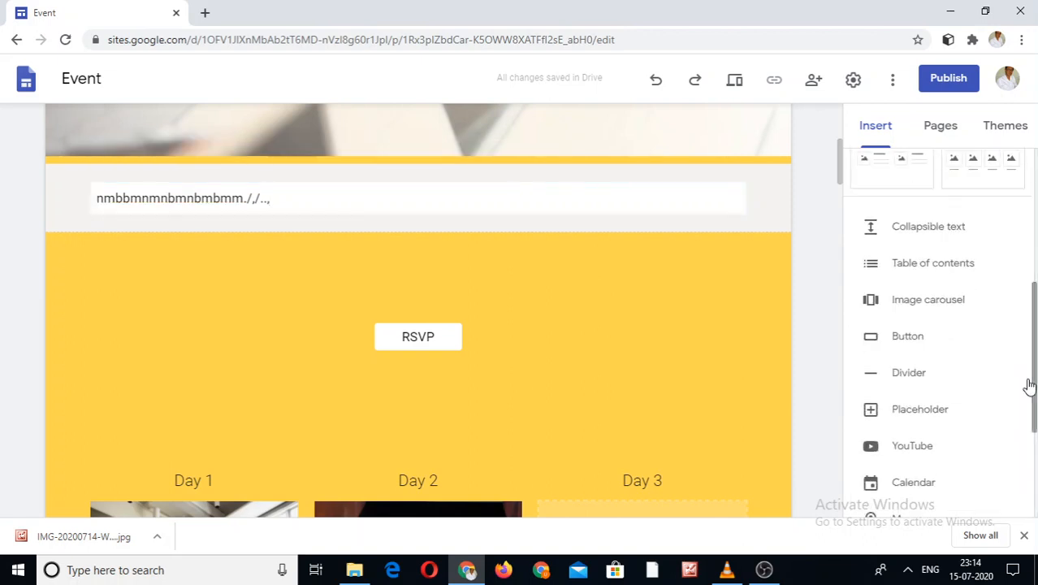
{"action": "left_click", "coordinate": [842, 385]}
{"action": "left_click", "coordinate": [842, 385]}
{"action": "left_click", "coordinate": [842, 385]}
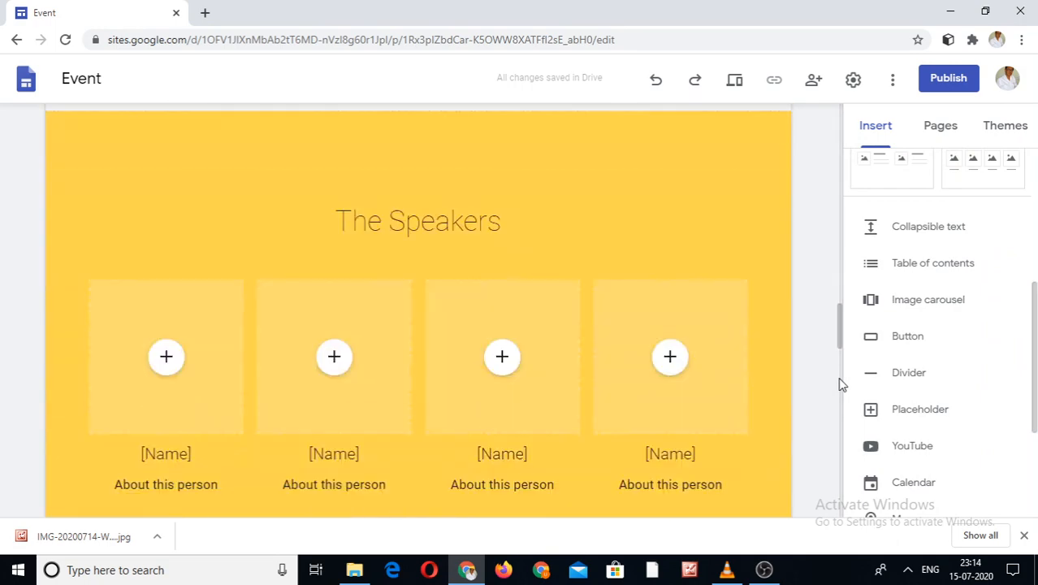
{"action": "left_click", "coordinate": [841, 385]}
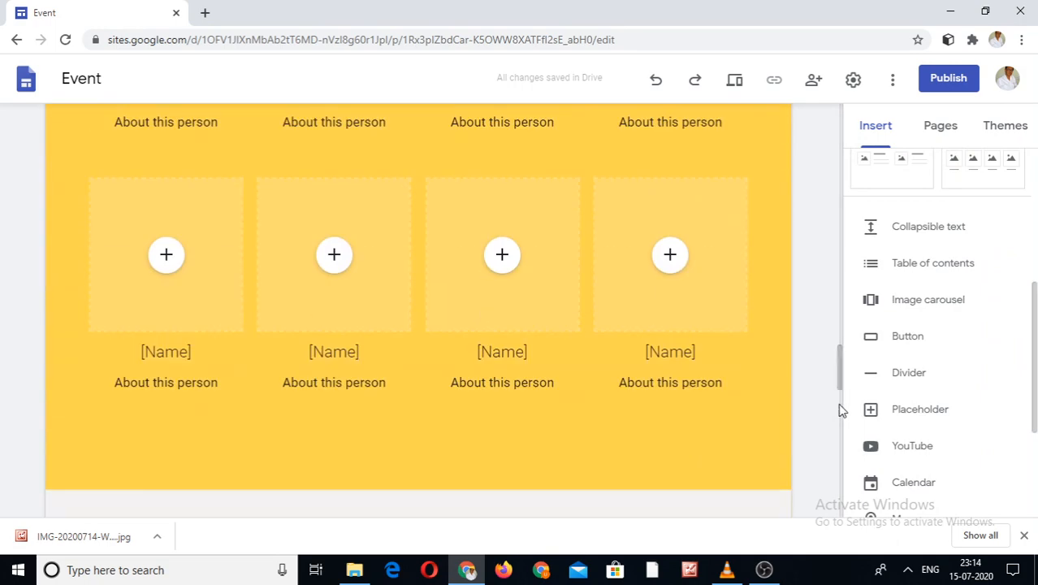
{"action": "left_click", "coordinate": [841, 411]}
{"action": "left_click", "coordinate": [842, 410]}
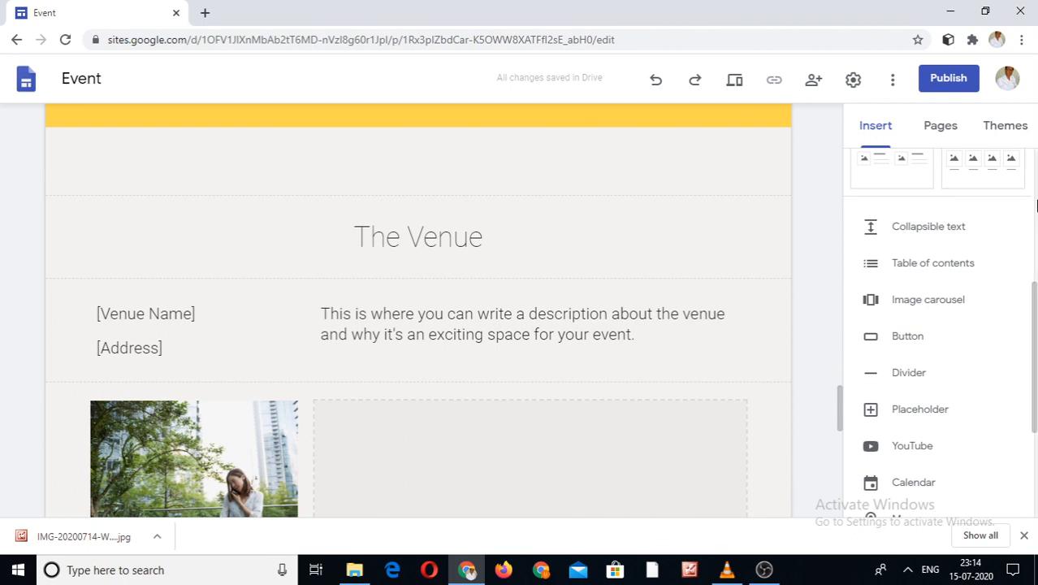
{"action": "left_click", "coordinate": [1037, 206]}
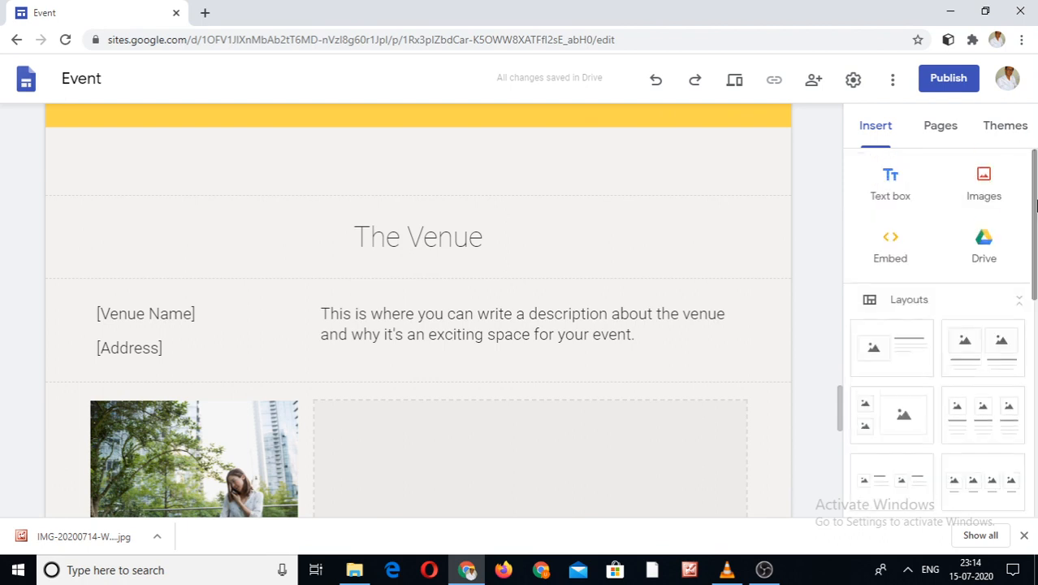
{"action": "left_click", "coordinate": [983, 340]}
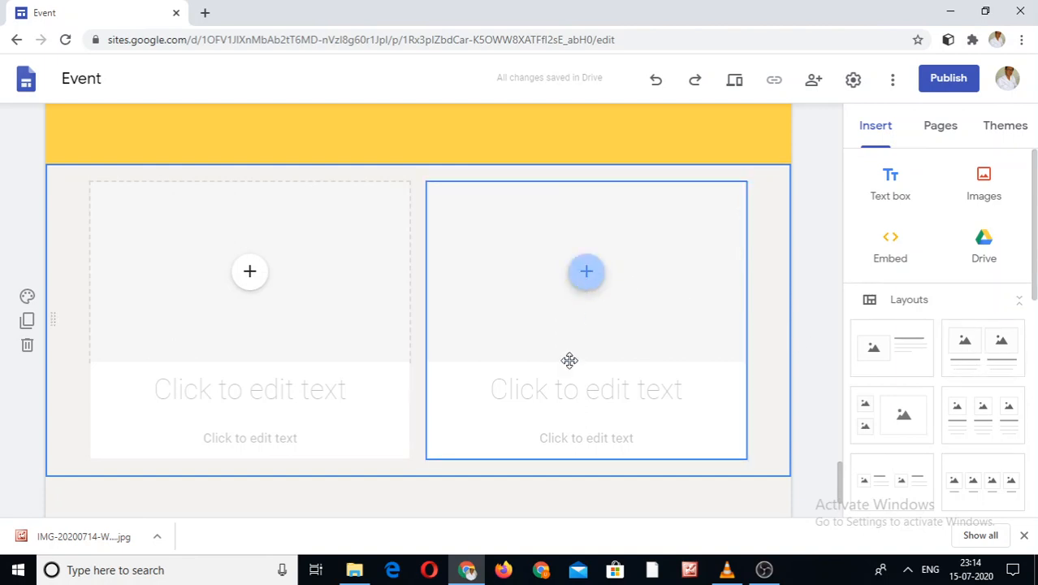
{"action": "left_click", "coordinate": [571, 399]}
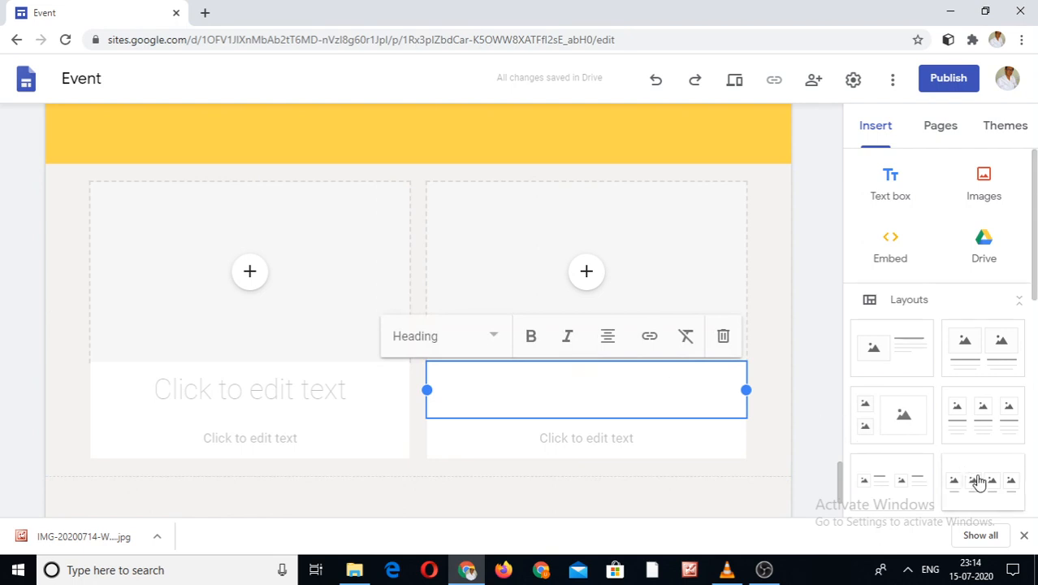
Browse the recent Google Forms available for insertion and close the list without choosing one.
{"action": "scroll", "coordinate": [974, 485], "scroll_direction": "down", "scroll_amount": 4}
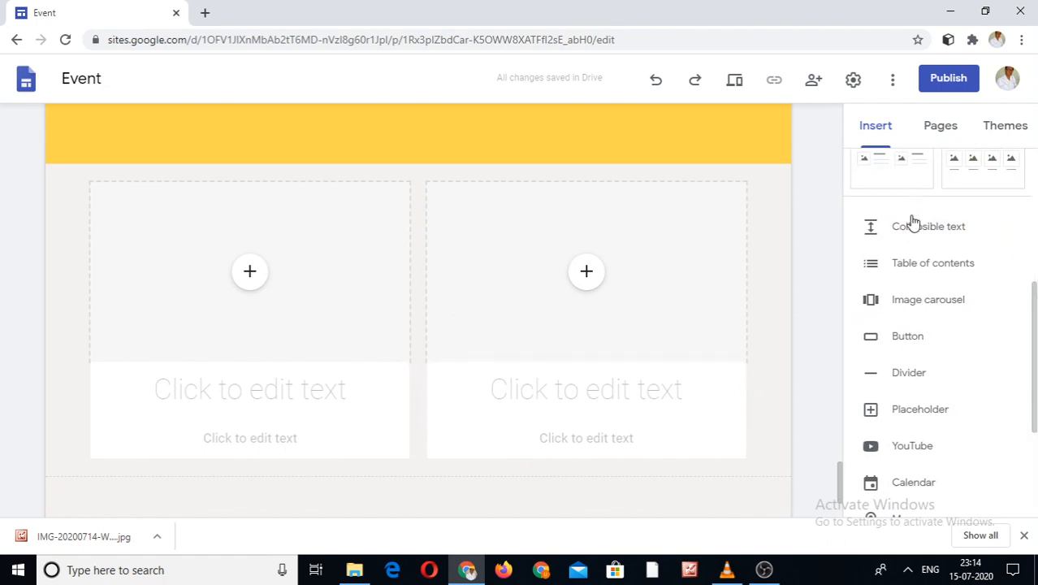
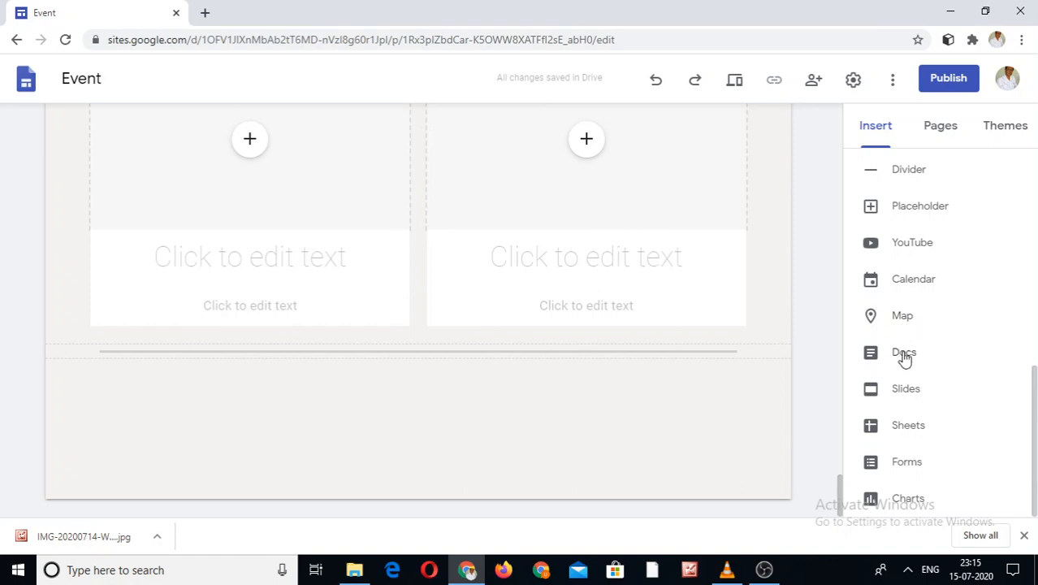
{"action": "left_click", "coordinate": [905, 463]}
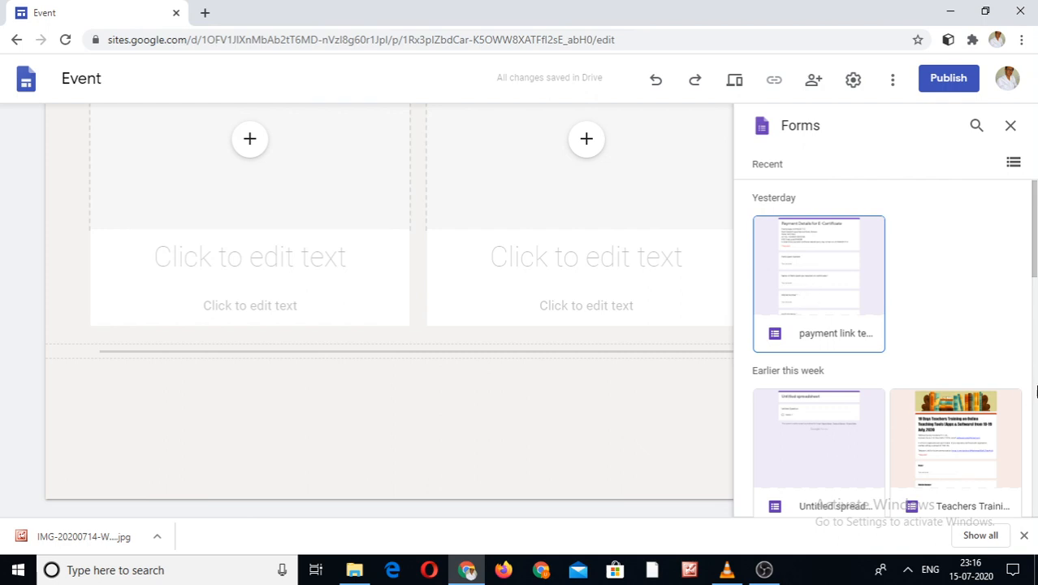
{"action": "left_click", "coordinate": [1036, 392]}
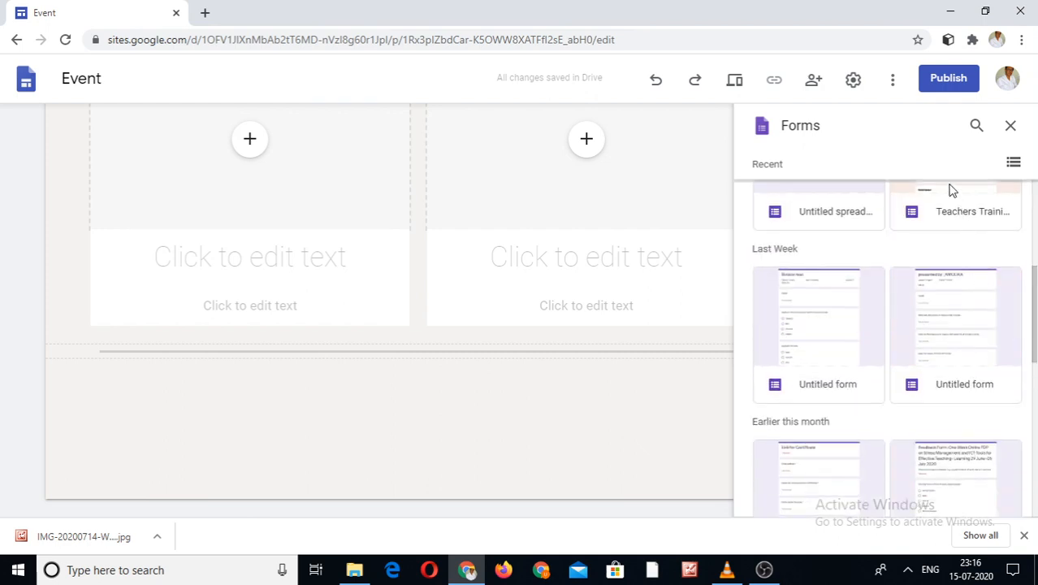
{"action": "left_click", "coordinate": [1010, 126]}
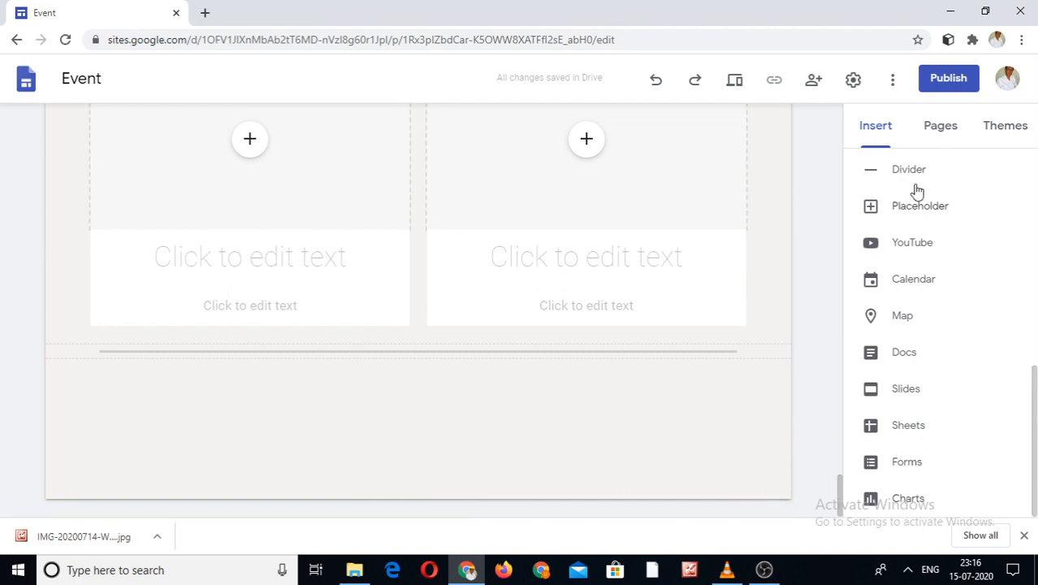
Examine the site's page list and the options available for the Venue page, and close them without choosing one.
{"action": "scroll", "coordinate": [841, 134], "scroll_direction": "up", "scroll_amount": 3}
{"action": "scroll", "coordinate": [841, 134], "scroll_direction": "up", "scroll_amount": 20}
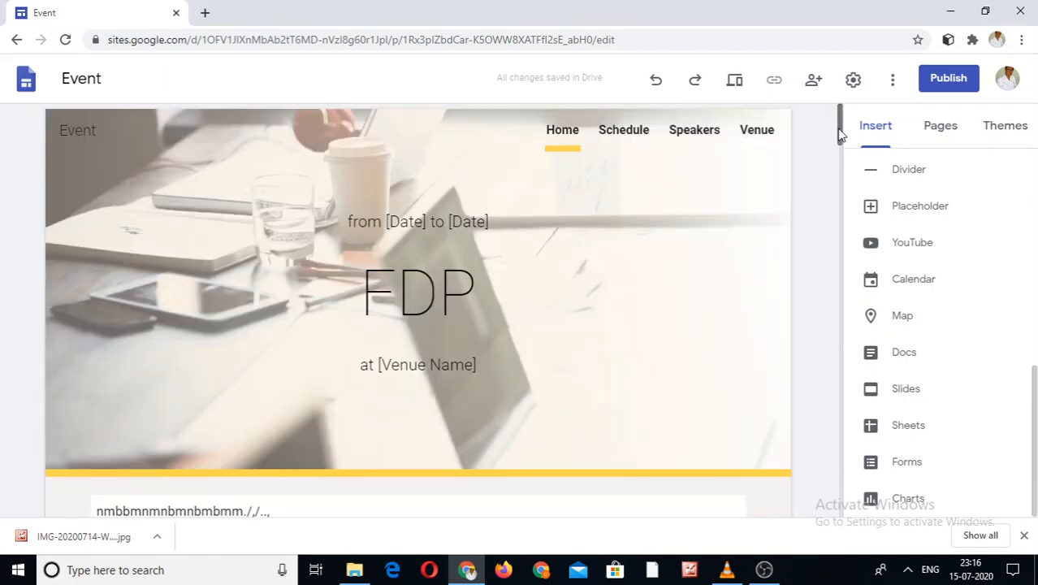
{"action": "left_click", "coordinate": [944, 134]}
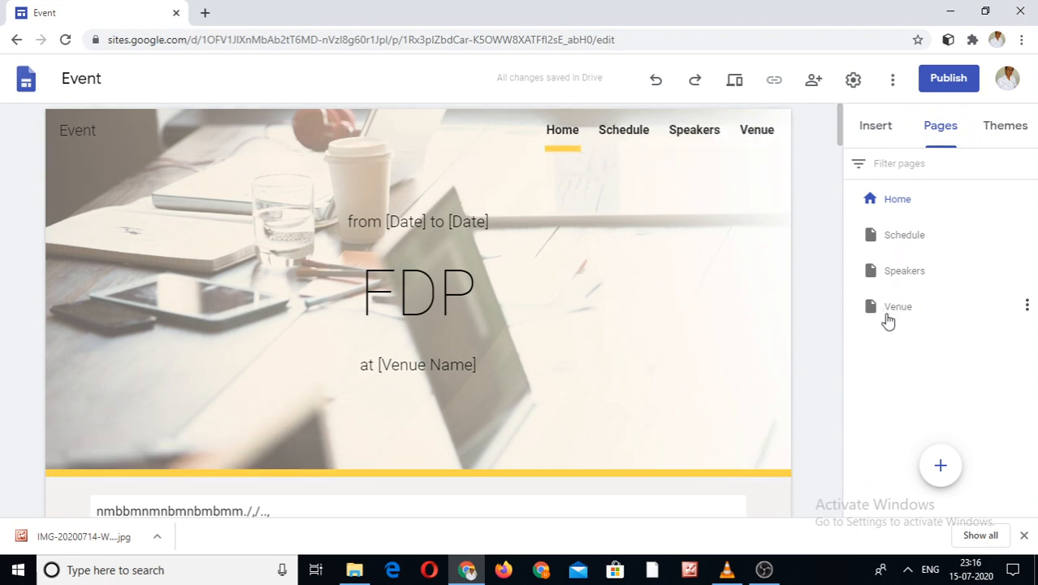
{"action": "mouse_move", "coordinate": [941, 469]}
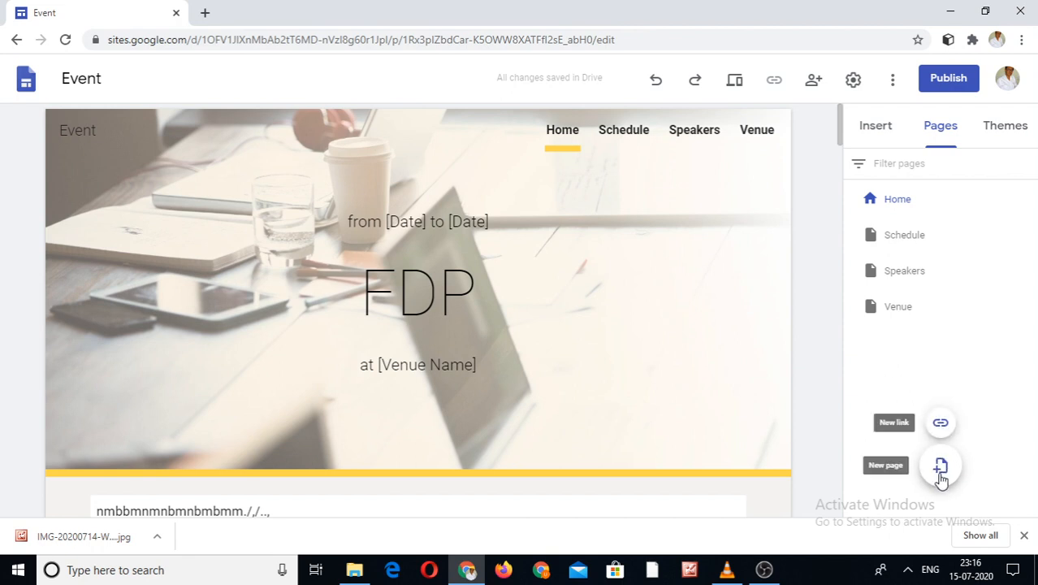
{"action": "mouse_move", "coordinate": [894, 315]}
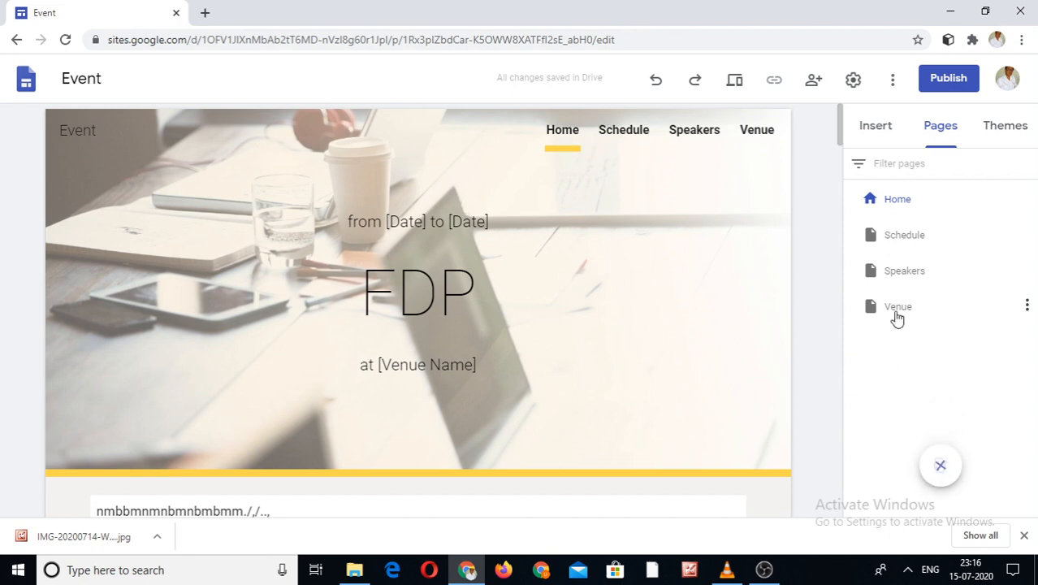
{"action": "left_click", "coordinate": [1026, 306]}
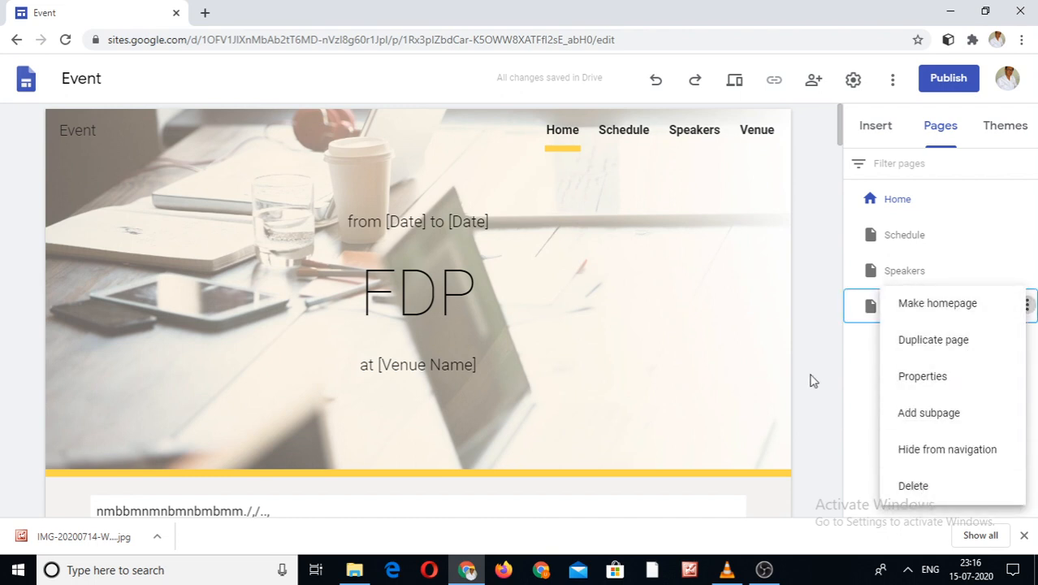
{"action": "left_click", "coordinate": [811, 319]}
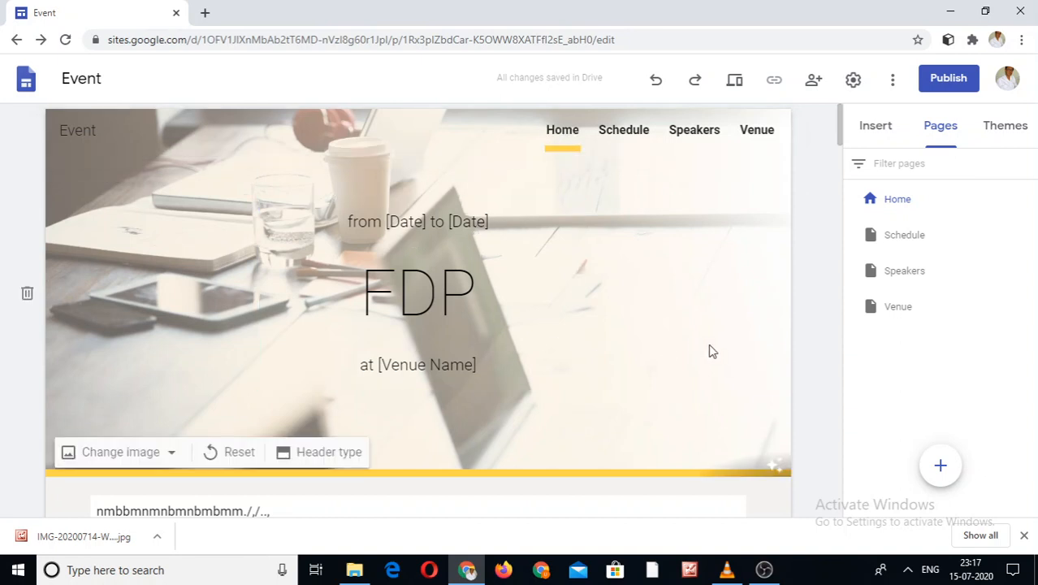
Review the Home page's sections from the header down to The Venue section and return to the header.
{"action": "scroll", "coordinate": [843, 418], "scroll_direction": "down", "scroll_amount": 4}
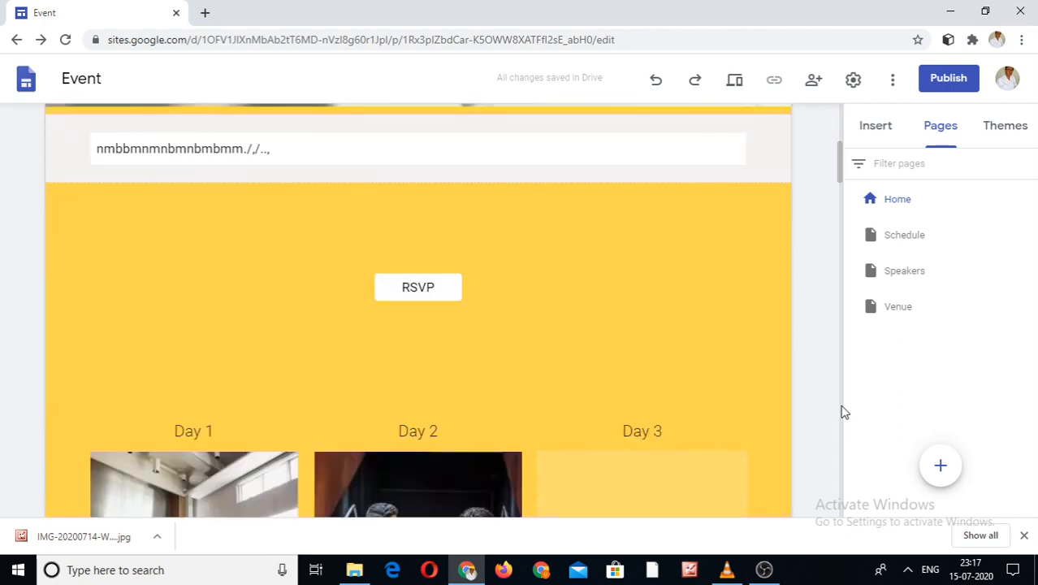
{"action": "scroll", "coordinate": [843, 412], "scroll_direction": "down", "scroll_amount": 4}
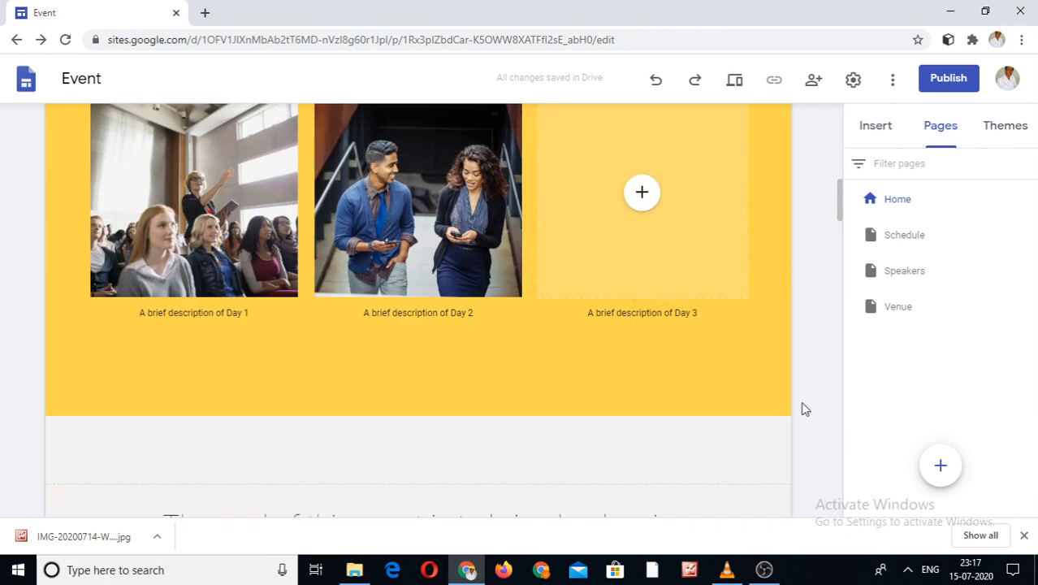
{"action": "scroll", "coordinate": [841, 437], "scroll_direction": "down", "scroll_amount": 4}
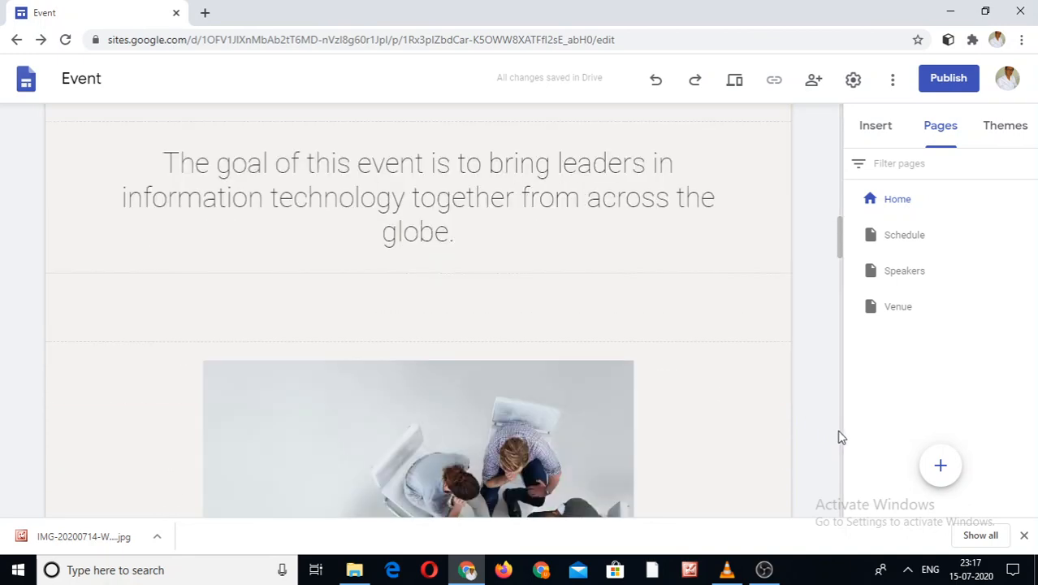
{"action": "scroll", "coordinate": [841, 437], "scroll_direction": "down", "scroll_amount": 4}
{"action": "scroll", "coordinate": [841, 437], "scroll_direction": "down", "scroll_amount": 4}
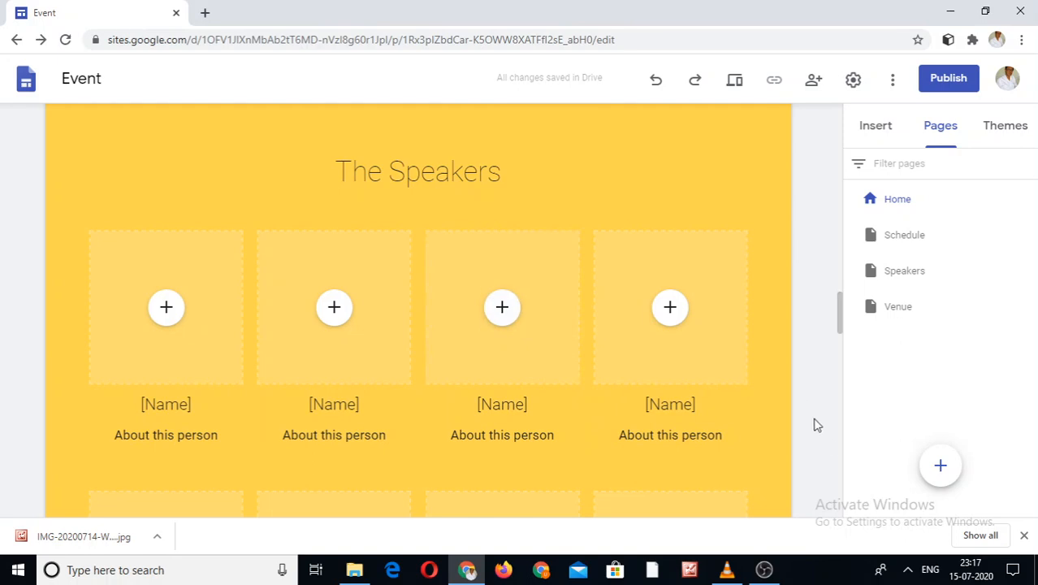
{"action": "scroll", "coordinate": [841, 464], "scroll_direction": "down", "scroll_amount": 1}
{"action": "scroll", "coordinate": [841, 464], "scroll_direction": "down", "scroll_amount": 5}
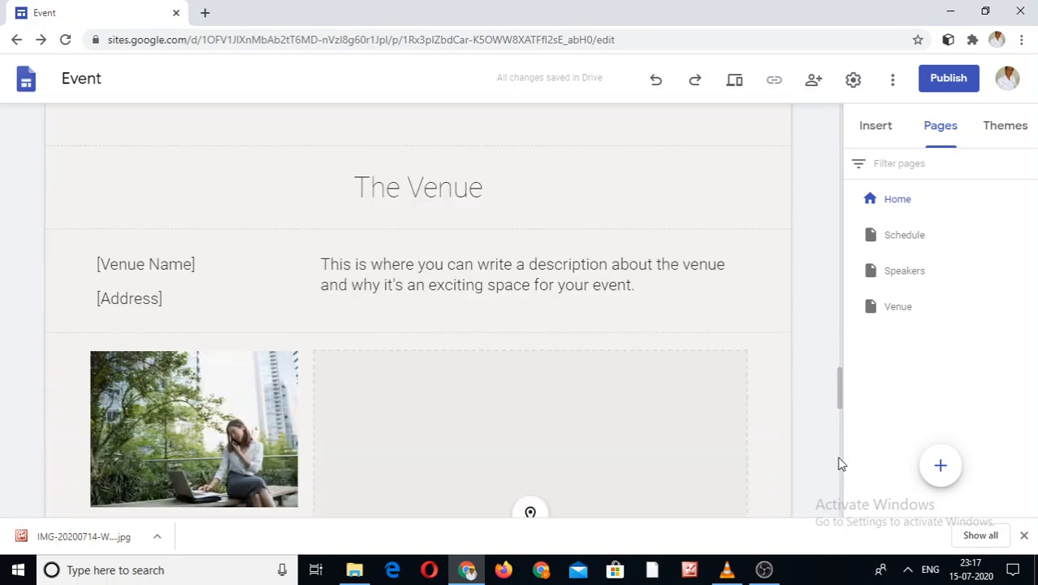
{"action": "left_click", "coordinate": [453, 199]}
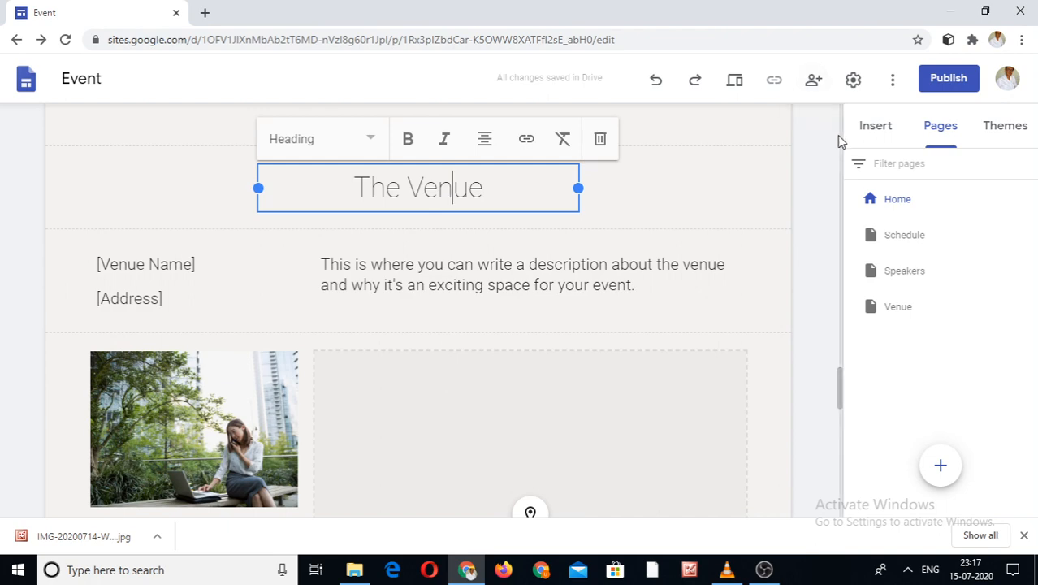
{"action": "scroll", "coordinate": [841, 140], "scroll_direction": "up", "scroll_amount": 15}
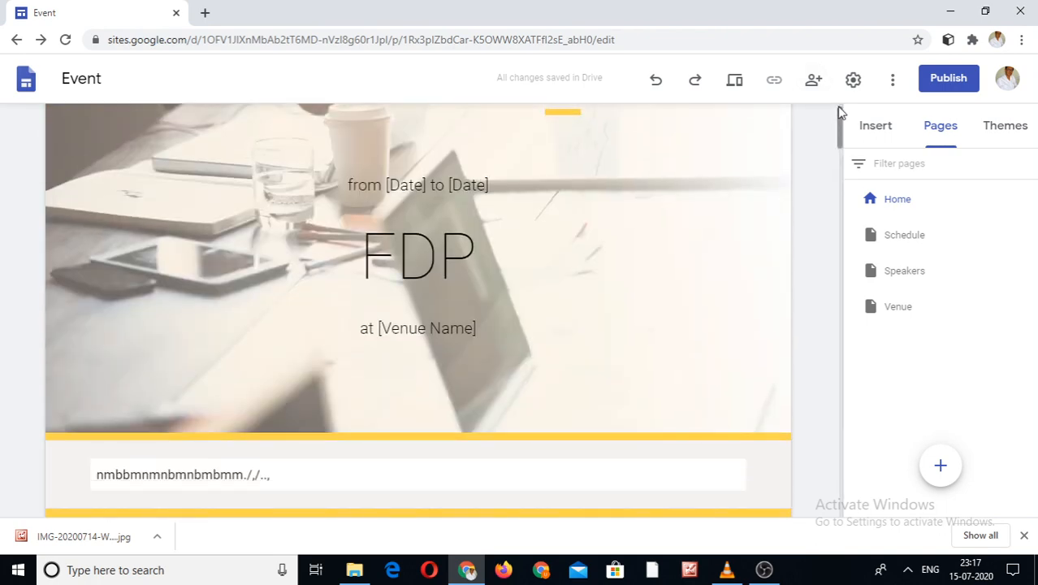
{"action": "scroll", "coordinate": [841, 110], "scroll_direction": "up", "scroll_amount": 1}
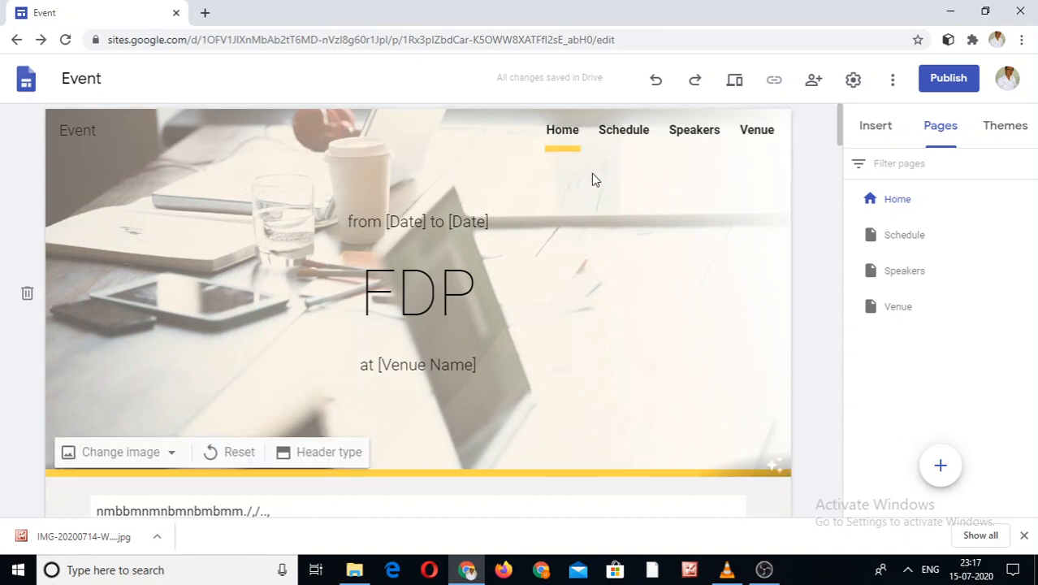
Open the Schedule page and review its session timetable, dismissing the ByteFence notification.
{"action": "left_click", "coordinate": [620, 134]}
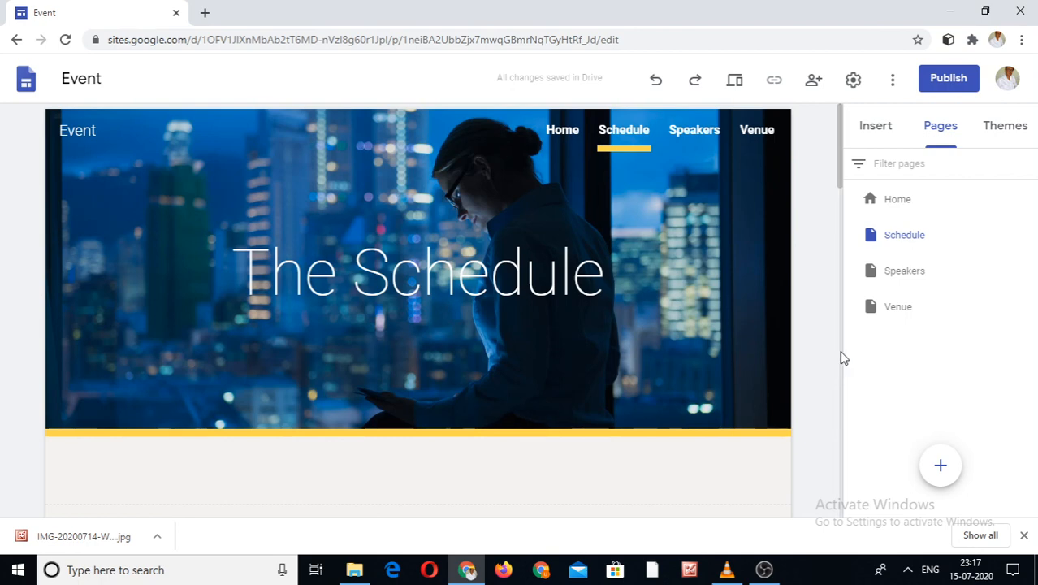
{"action": "scroll", "coordinate": [841, 355], "scroll_direction": "down", "scroll_amount": 4}
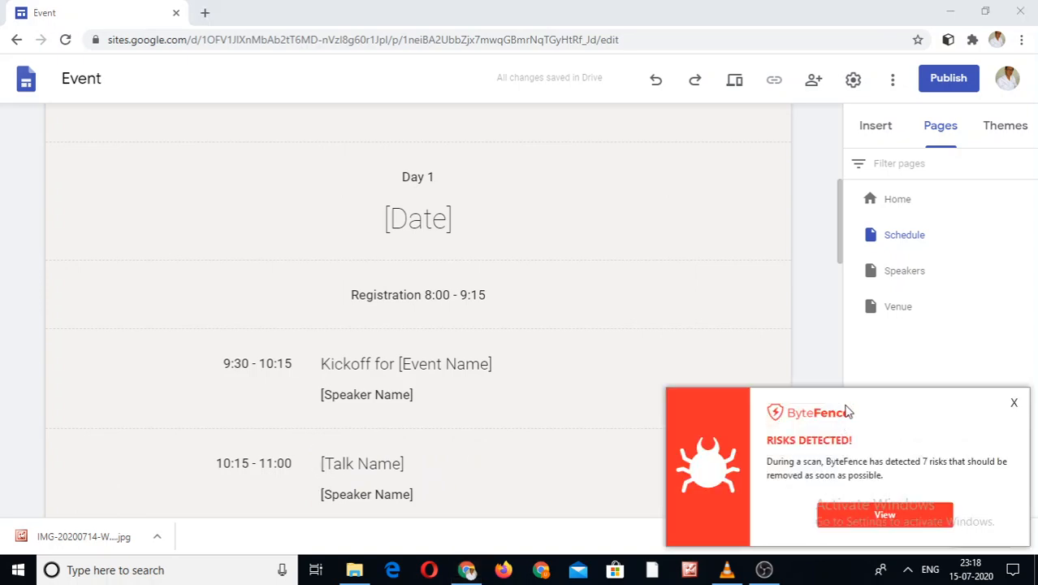
{"action": "left_click", "coordinate": [1015, 404]}
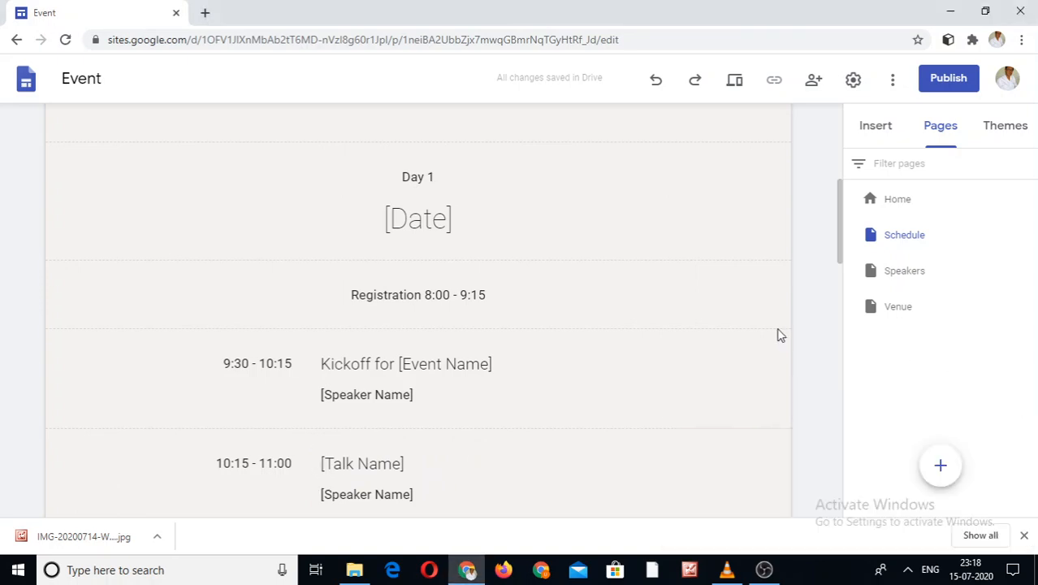
{"action": "scroll", "coordinate": [843, 406], "scroll_direction": "down", "scroll_amount": 9}
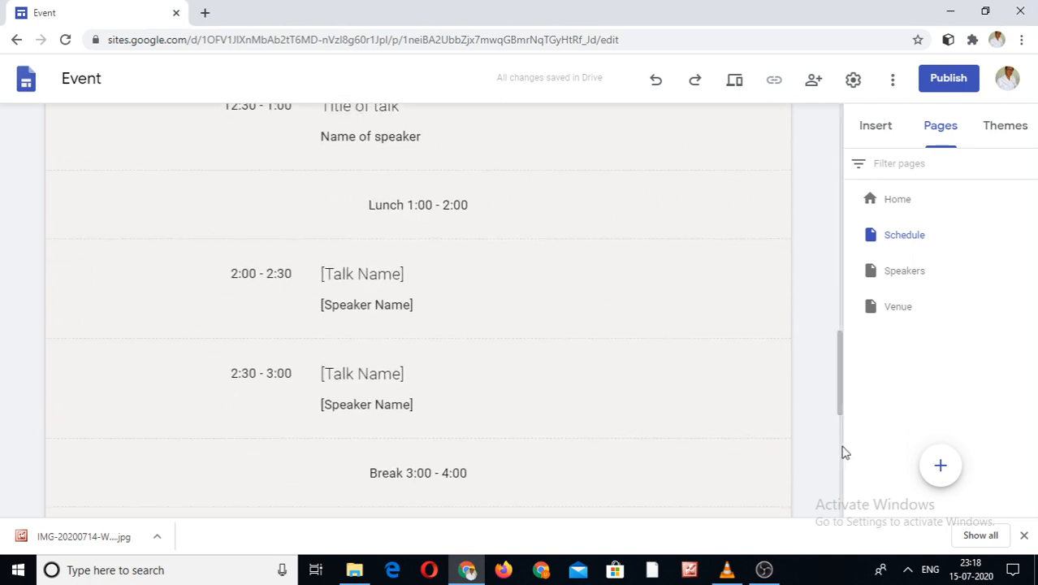
{"action": "scroll", "coordinate": [843, 452], "scroll_direction": "down", "scroll_amount": 5}
{"action": "scroll", "coordinate": [842, 143], "scroll_direction": "up", "scroll_amount": 15}
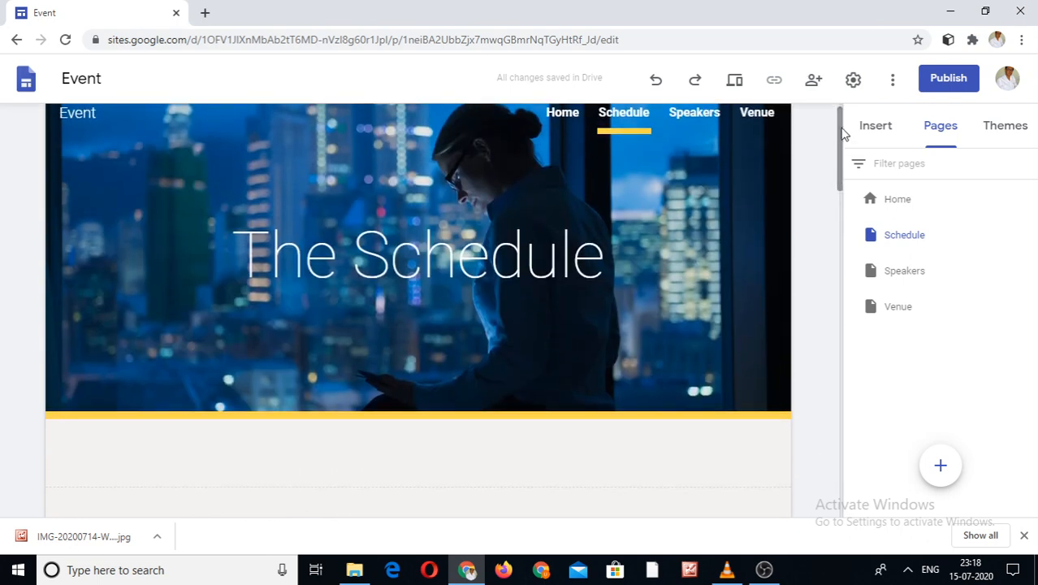
Return to the Home page and apply the Impression theme to the site.
{"action": "left_click", "coordinate": [1008, 135]}
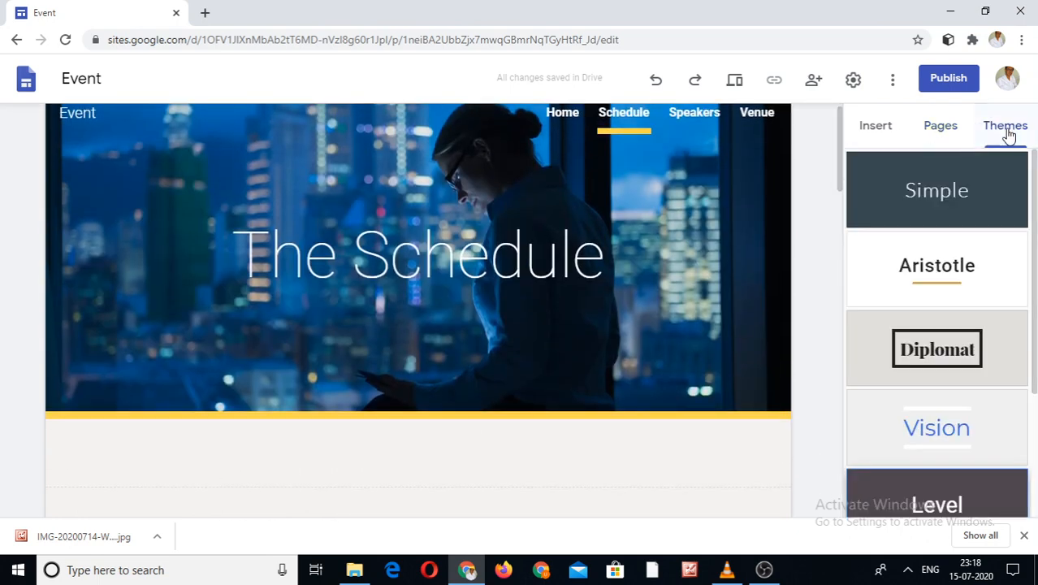
{"action": "left_click", "coordinate": [937, 491]}
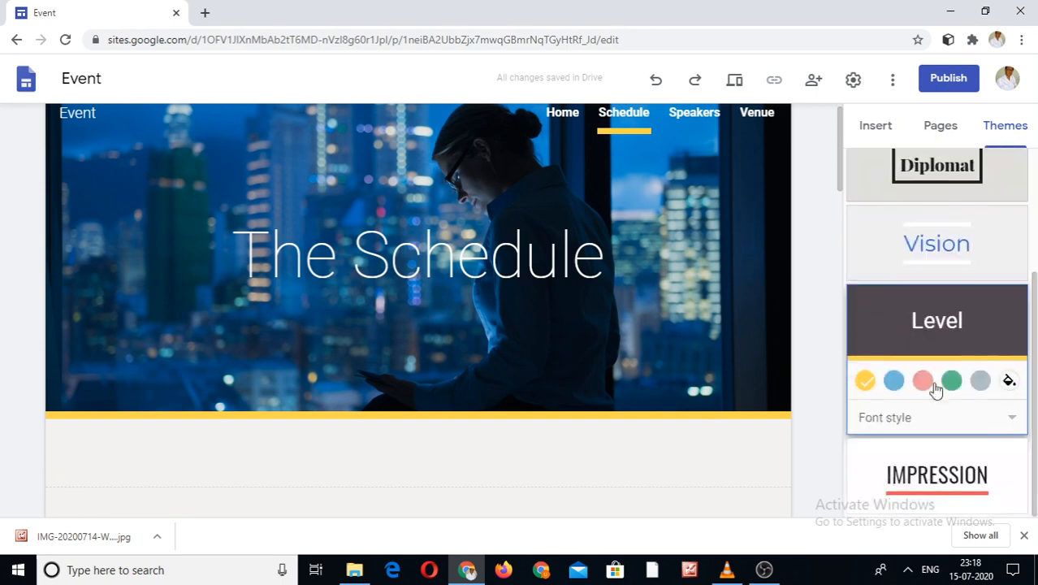
{"action": "left_click", "coordinate": [563, 115]}
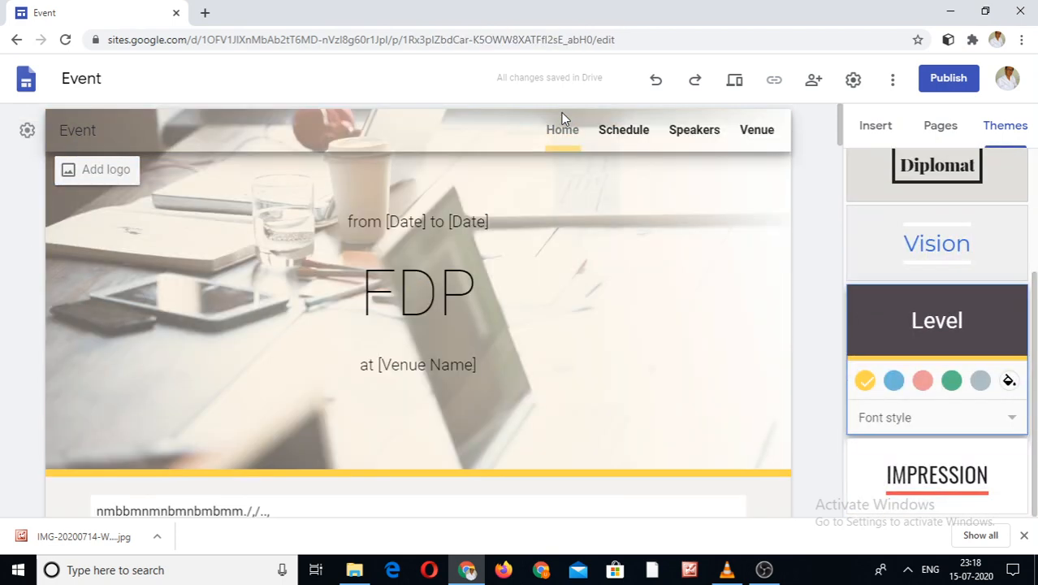
{"action": "double_click", "coordinate": [930, 476]}
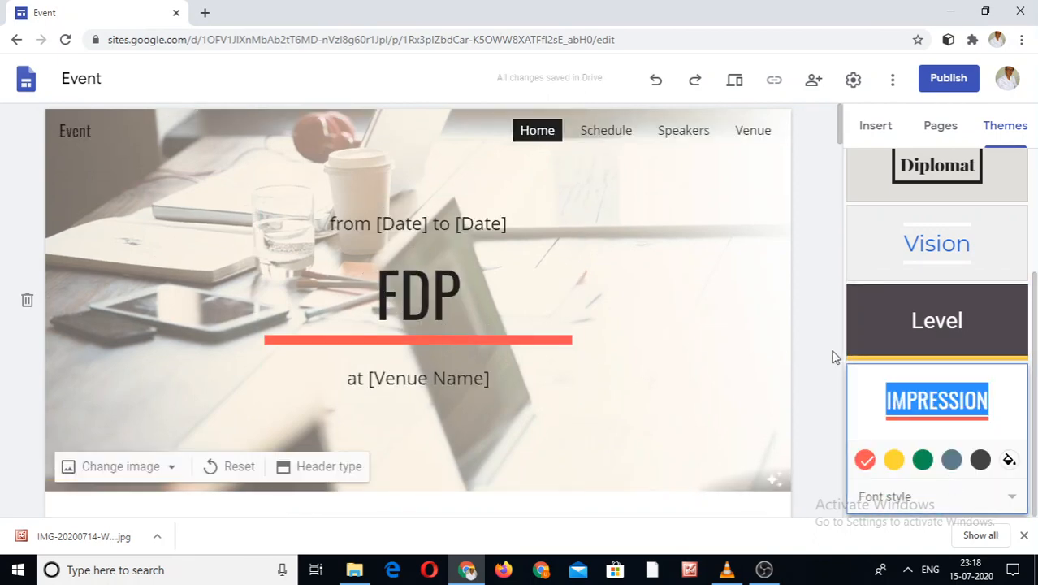
Check how the Home page's day, speaker and venue sections look in the Impression theme.
{"action": "scroll", "coordinate": [838, 364], "scroll_direction": "down", "scroll_amount": 5}
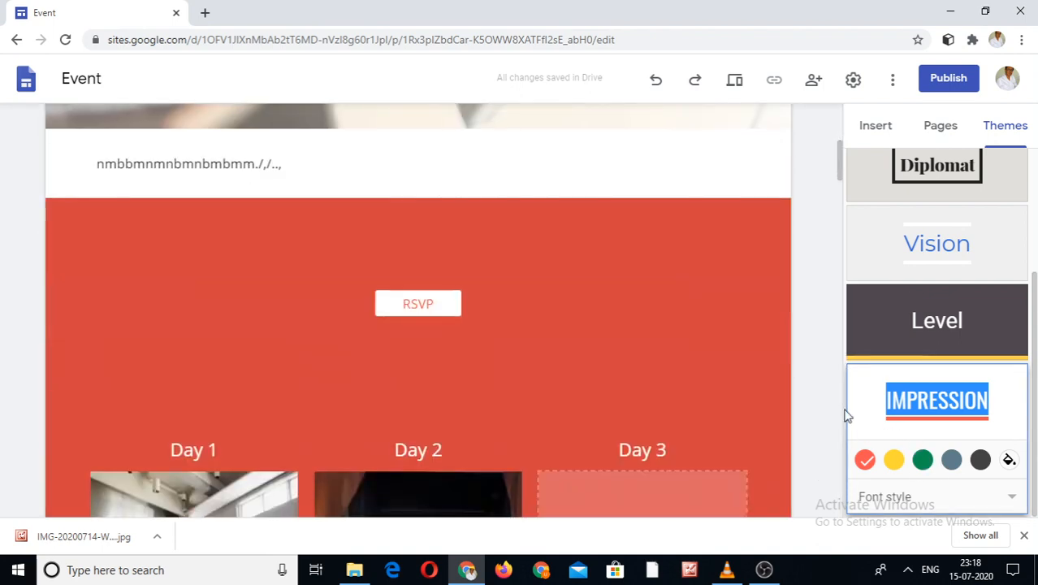
{"action": "left_click", "coordinate": [845, 409]}
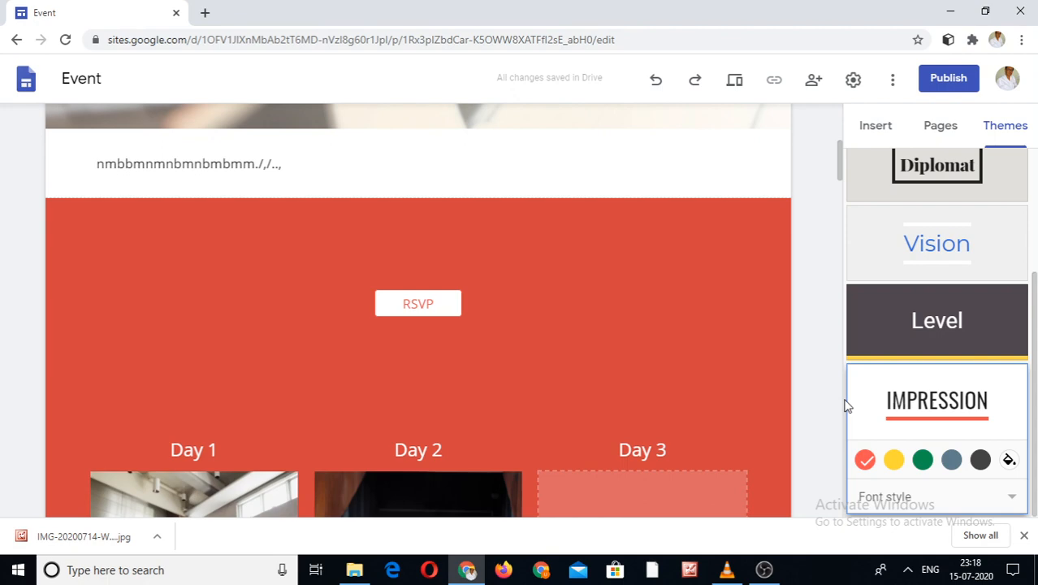
{"action": "scroll", "coordinate": [841, 273], "scroll_direction": "down", "scroll_amount": 5}
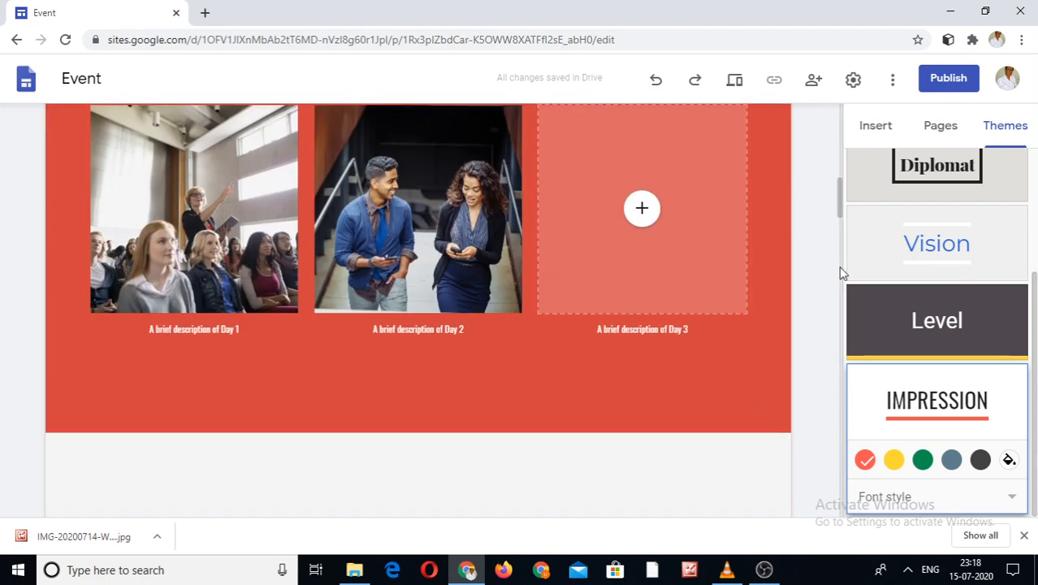
{"action": "scroll", "coordinate": [841, 273], "scroll_direction": "down", "scroll_amount": 5}
{"action": "scroll", "coordinate": [845, 415], "scroll_direction": "down", "scroll_amount": 5}
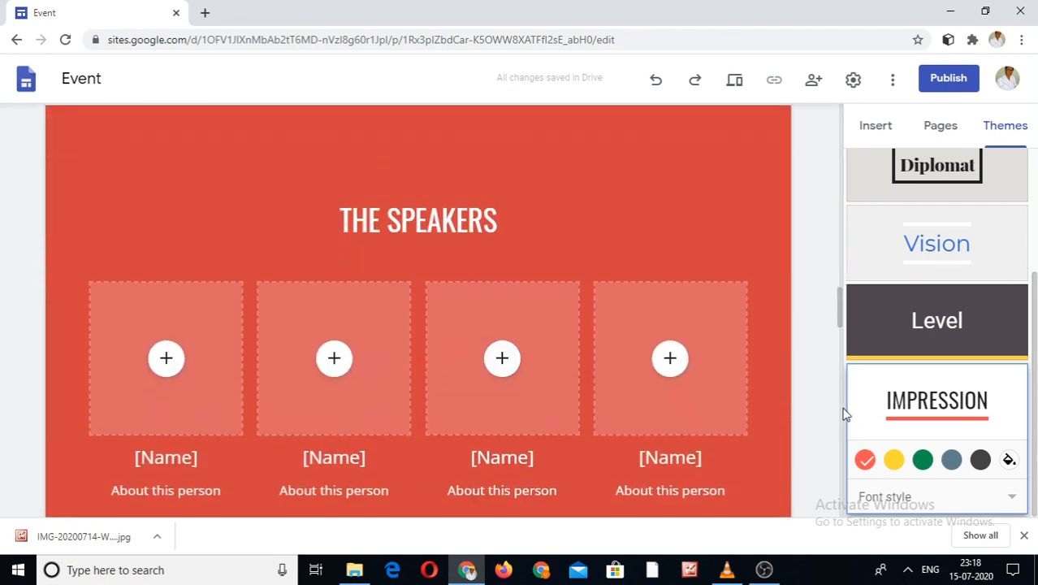
{"action": "scroll", "coordinate": [845, 415], "scroll_direction": "down", "scroll_amount": 5}
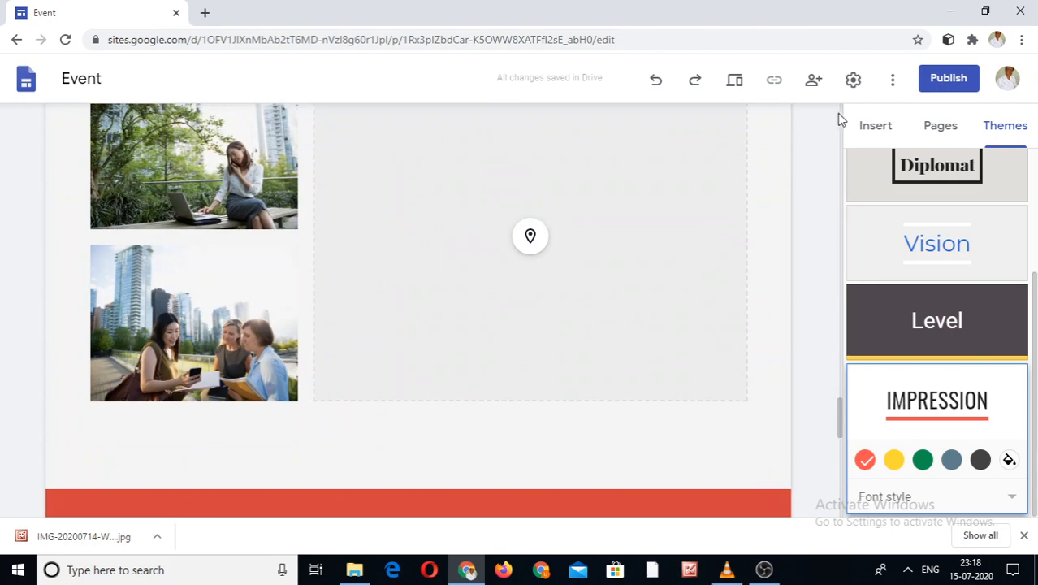
{"action": "scroll", "coordinate": [841, 119], "scroll_direction": "up", "scroll_amount": 20}
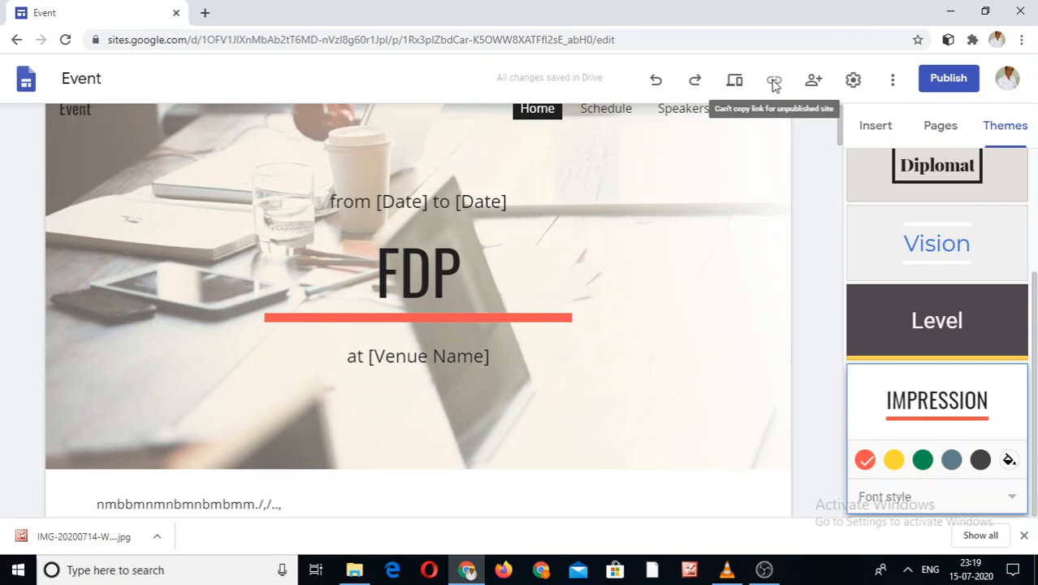
Publish the site at a web address made of the owner's hyphenated name followed by 4, and copy the published site link.
{"action": "left_click", "coordinate": [939, 81]}
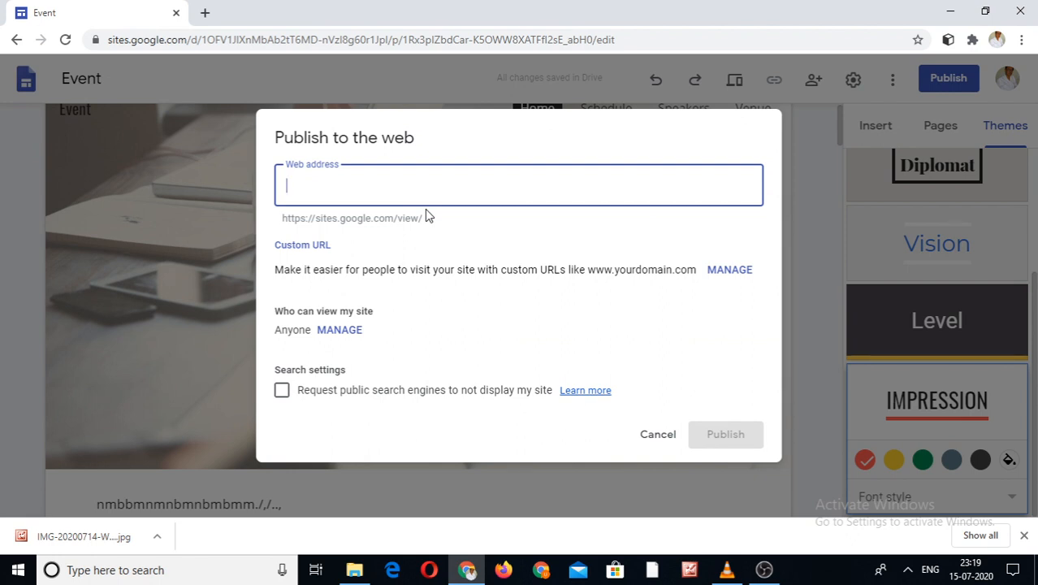
{"action": "type", "text": "aa"}
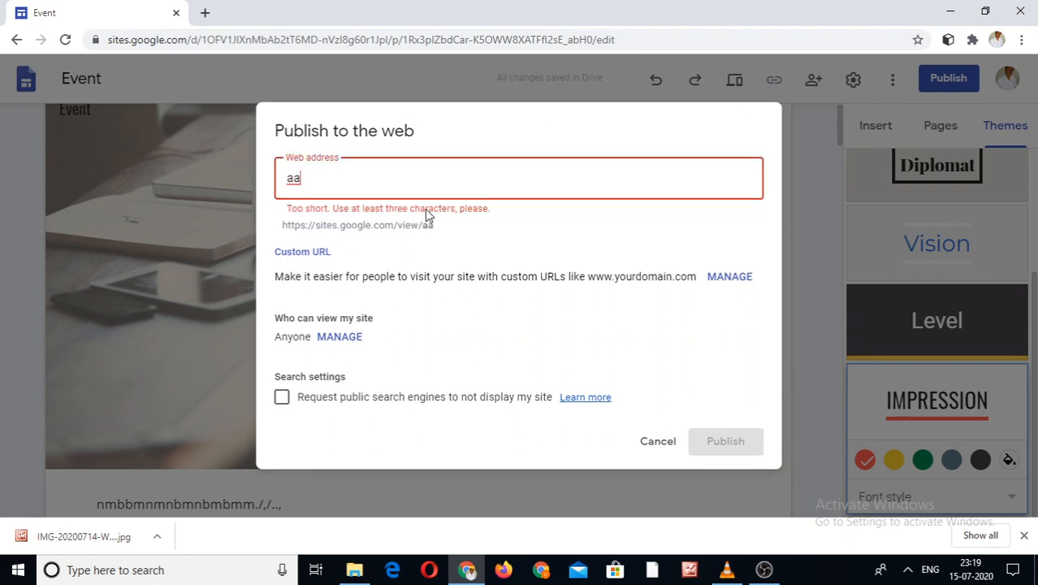
{"action": "type", "text": "mit"}
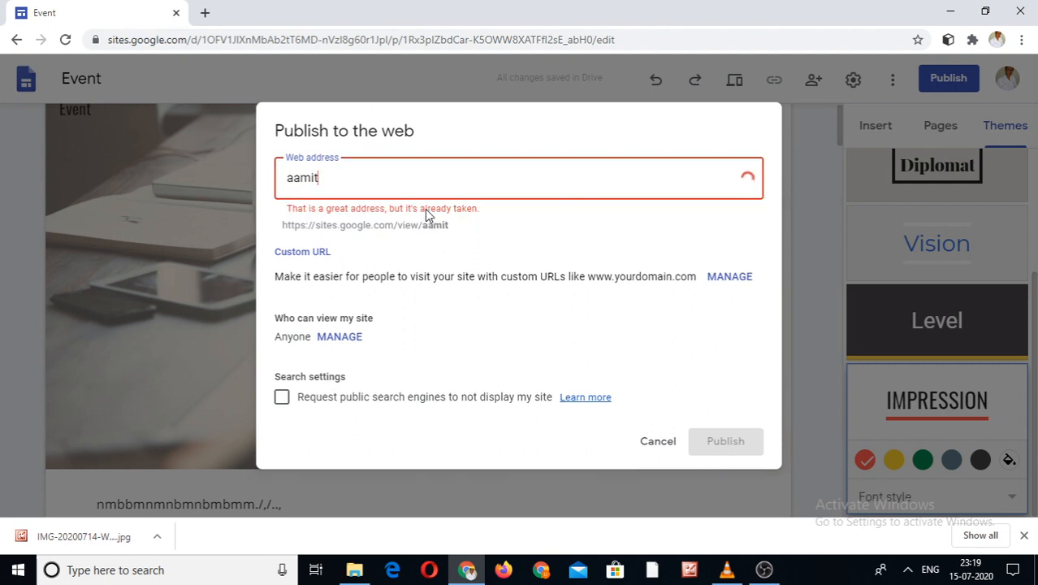
{"action": "type", "text": "naru"}
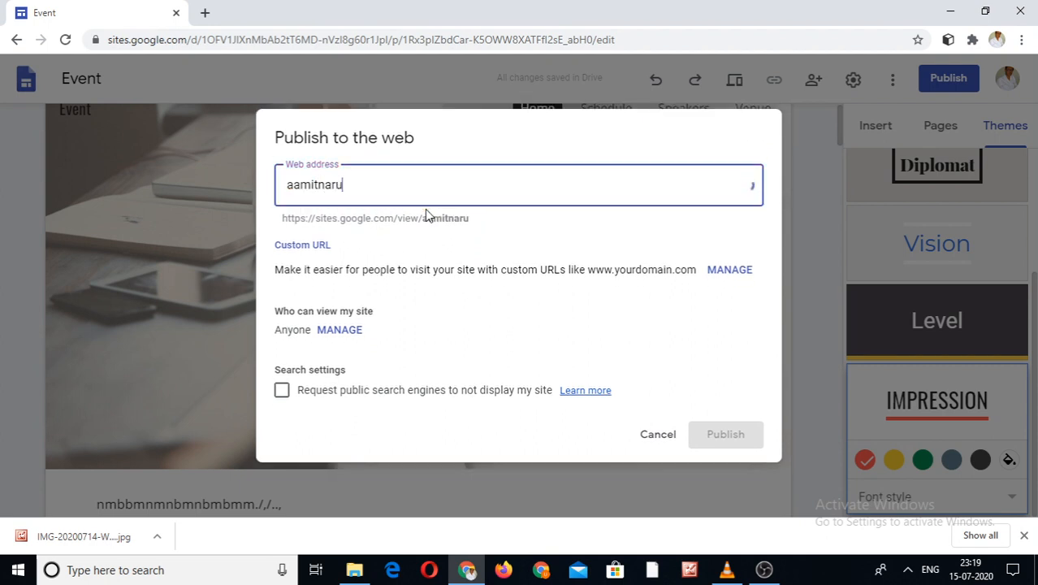
{"action": "type", "text": "4"}
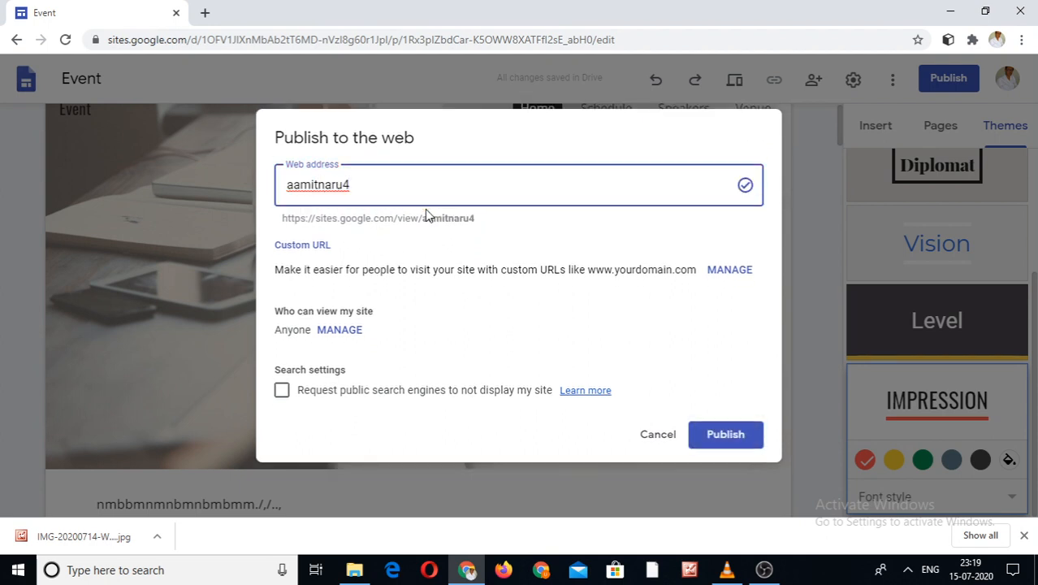
{"action": "left_click", "coordinate": [318, 180]}
{"action": "type", "text": "-"}
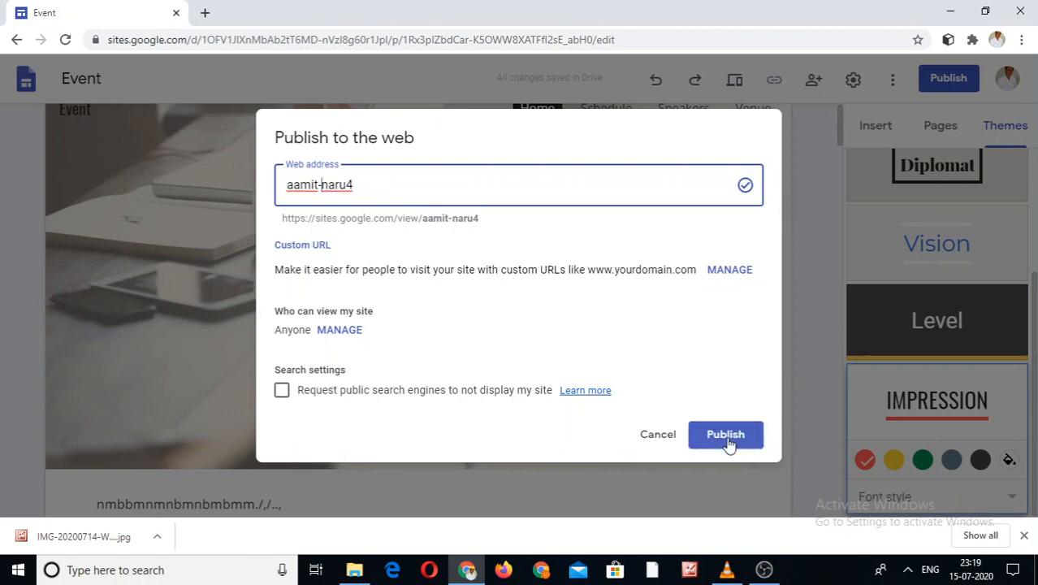
{"action": "left_click", "coordinate": [727, 437]}
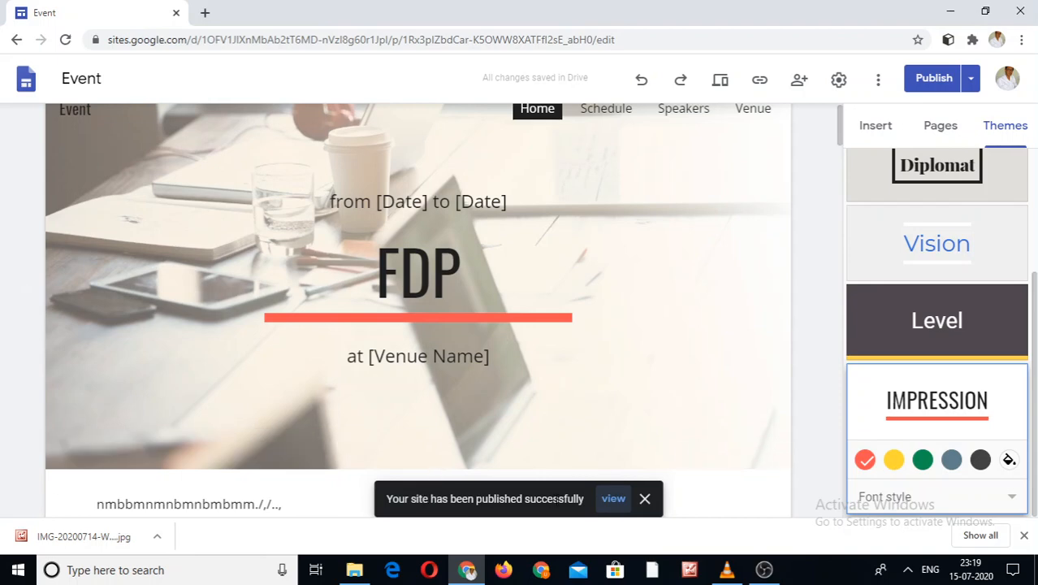
{"action": "left_click", "coordinate": [759, 81]}
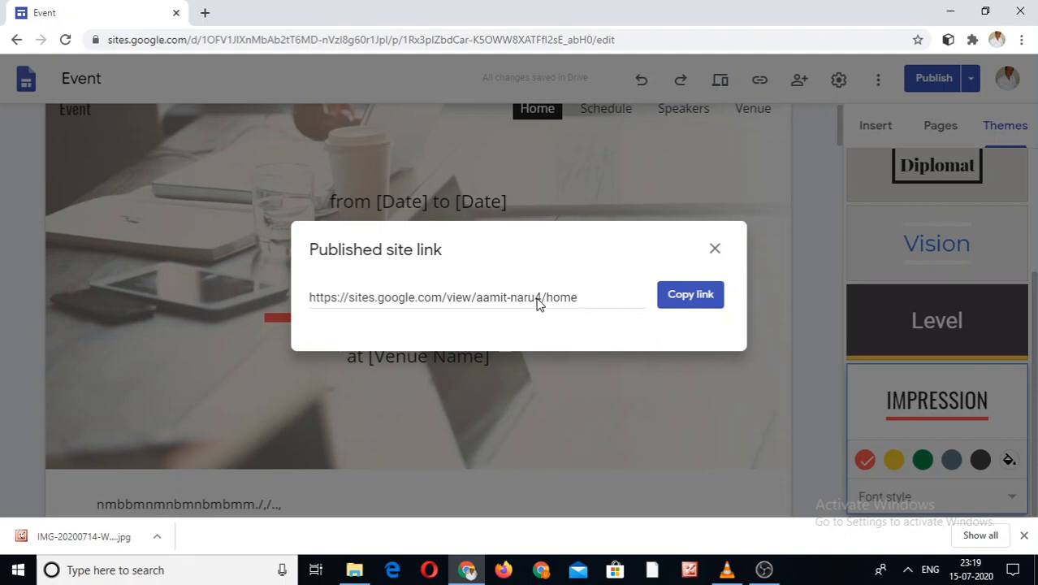
{"action": "left_click", "coordinate": [699, 302]}
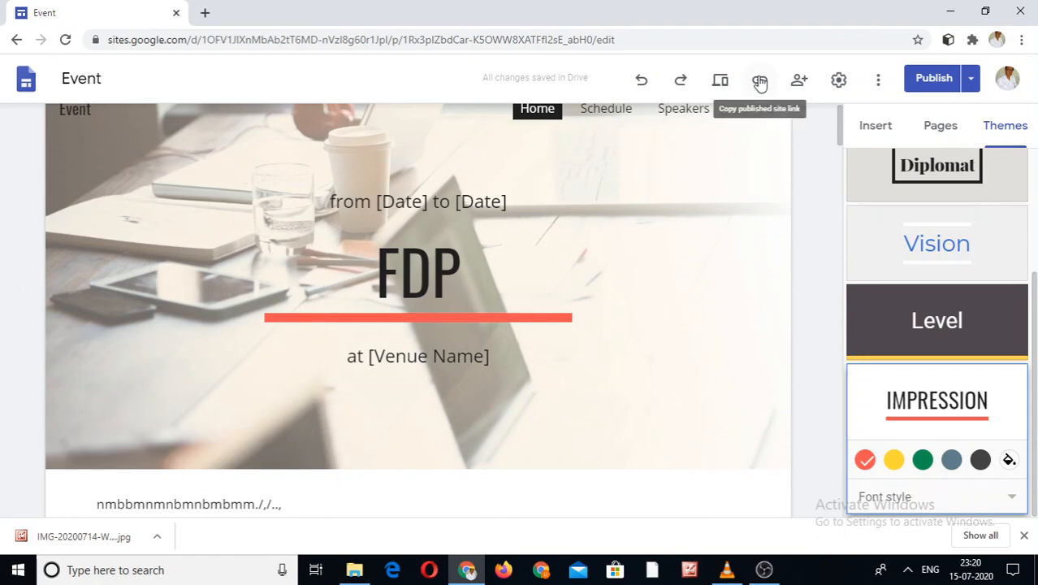
Preview the site in the large-screen layout and review the Home page from its header to the footer and back.
{"action": "left_click", "coordinate": [721, 81]}
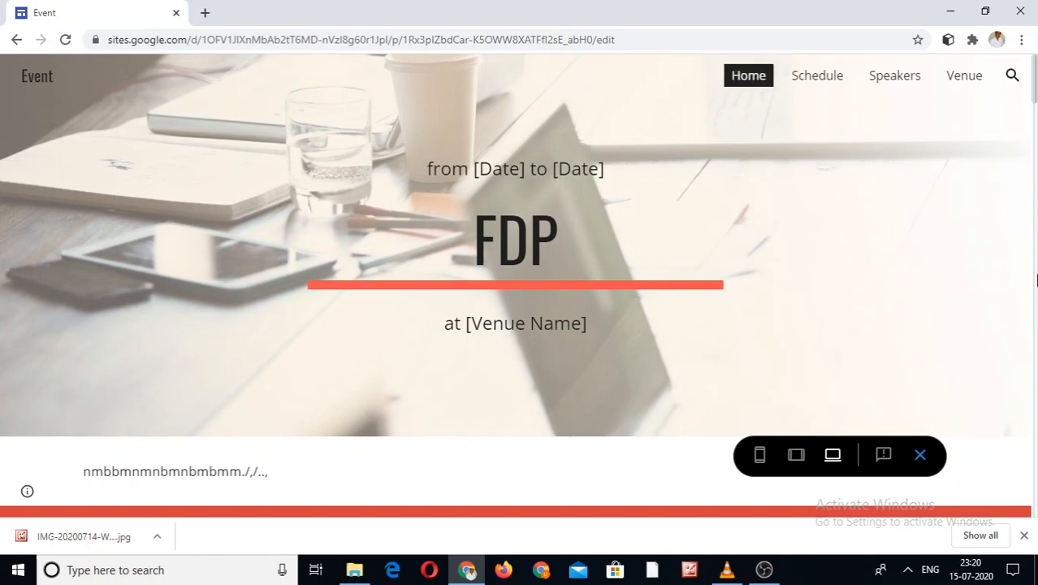
{"action": "scroll", "coordinate": [1036, 280], "scroll_direction": "down", "scroll_amount": 5}
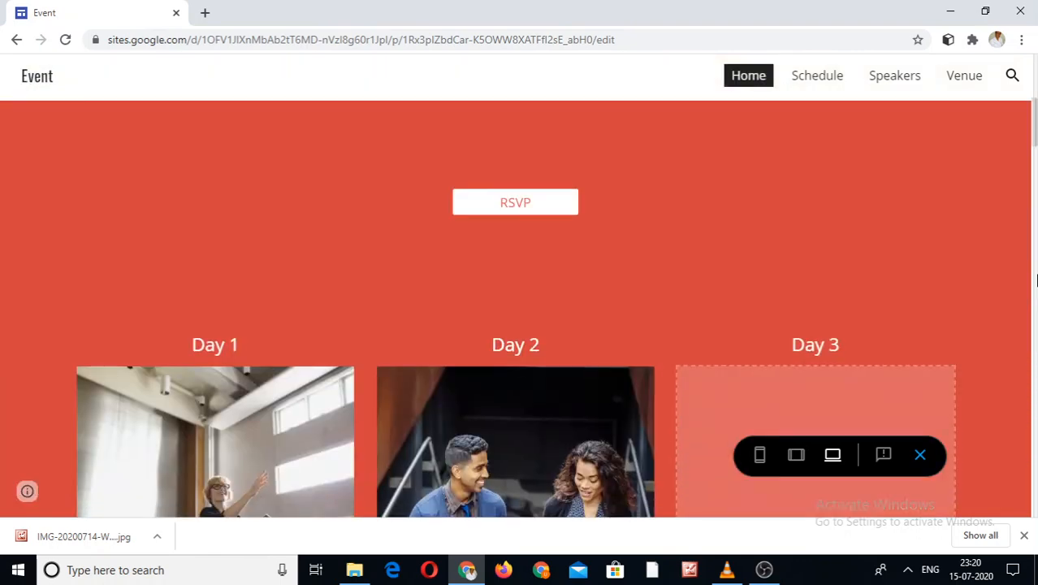
{"action": "scroll", "coordinate": [1036, 280], "scroll_direction": "down", "scroll_amount": 10}
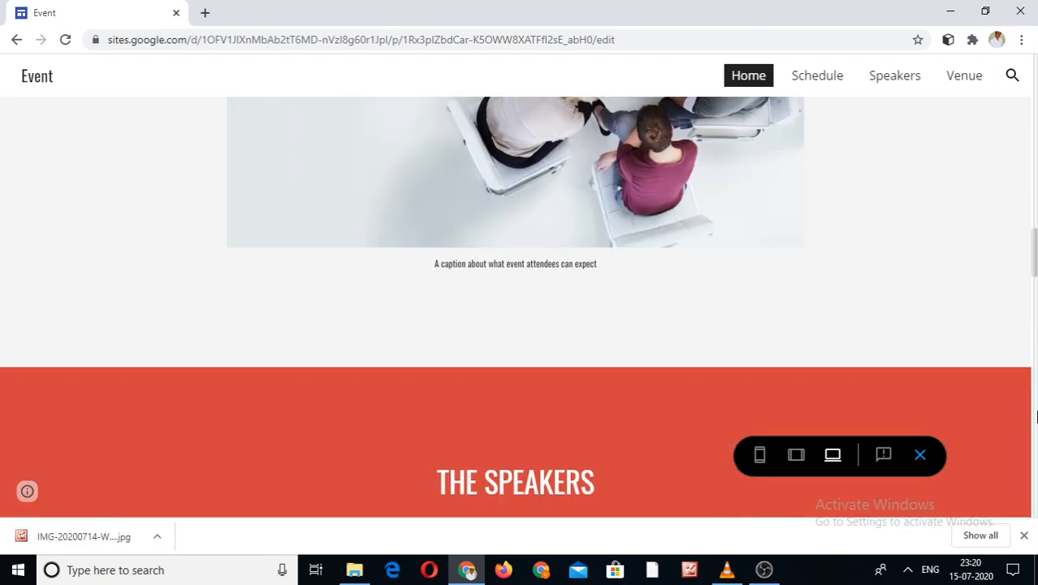
{"action": "scroll", "coordinate": [1036, 417], "scroll_direction": "down", "scroll_amount": 10}
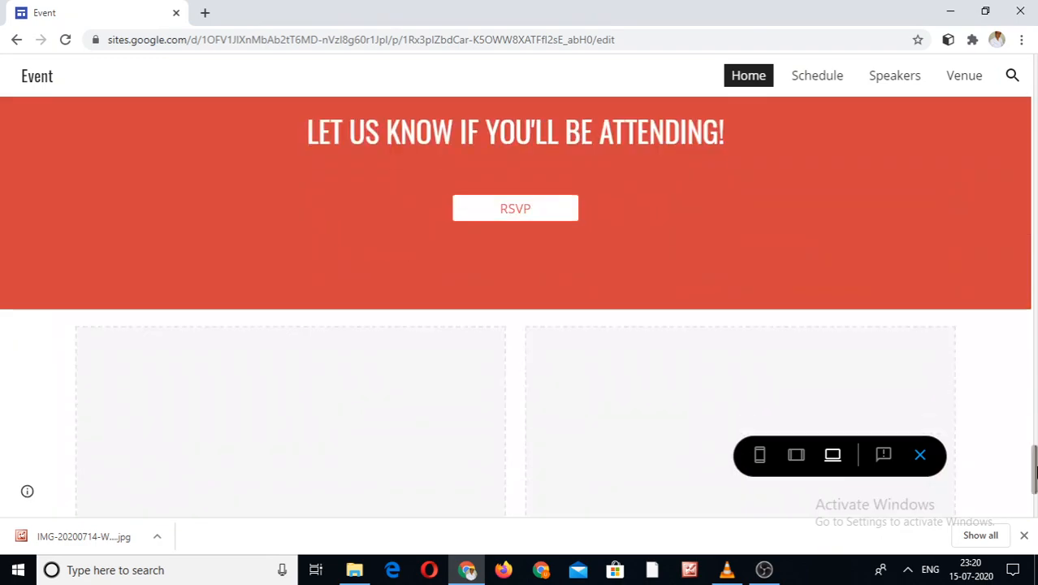
{"action": "scroll", "coordinate": [1035, 479], "scroll_direction": "down", "scroll_amount": 3}
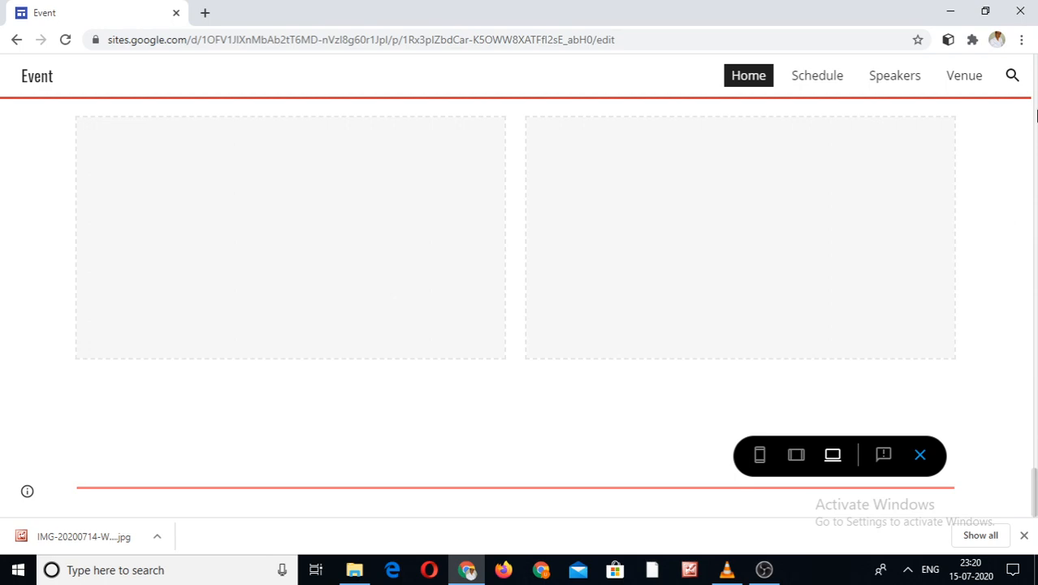
{"action": "scroll", "coordinate": [1036, 117], "scroll_direction": "up", "scroll_amount": 20}
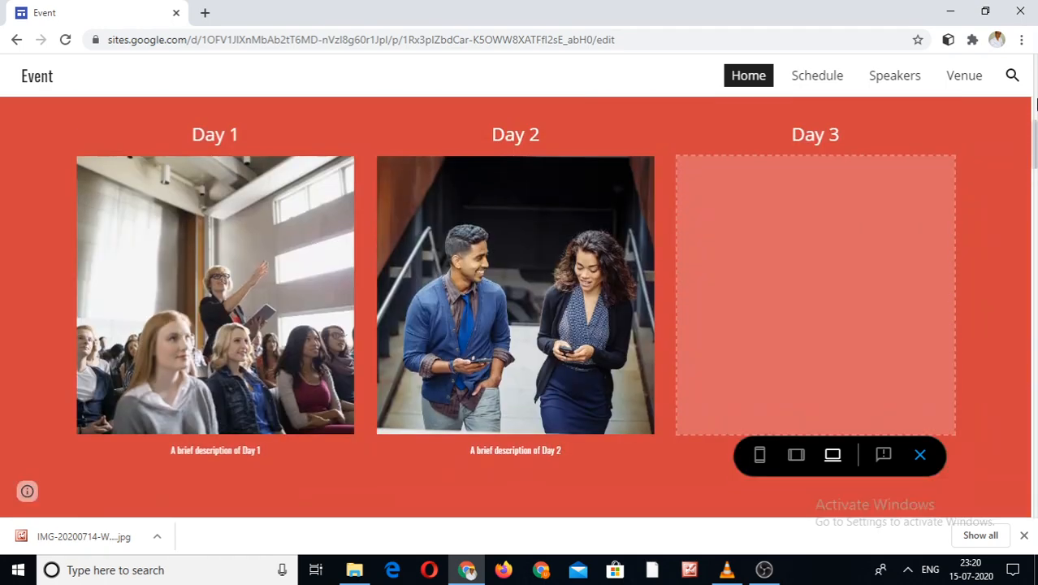
{"action": "scroll", "coordinate": [1036, 71], "scroll_direction": "up", "scroll_amount": 10}
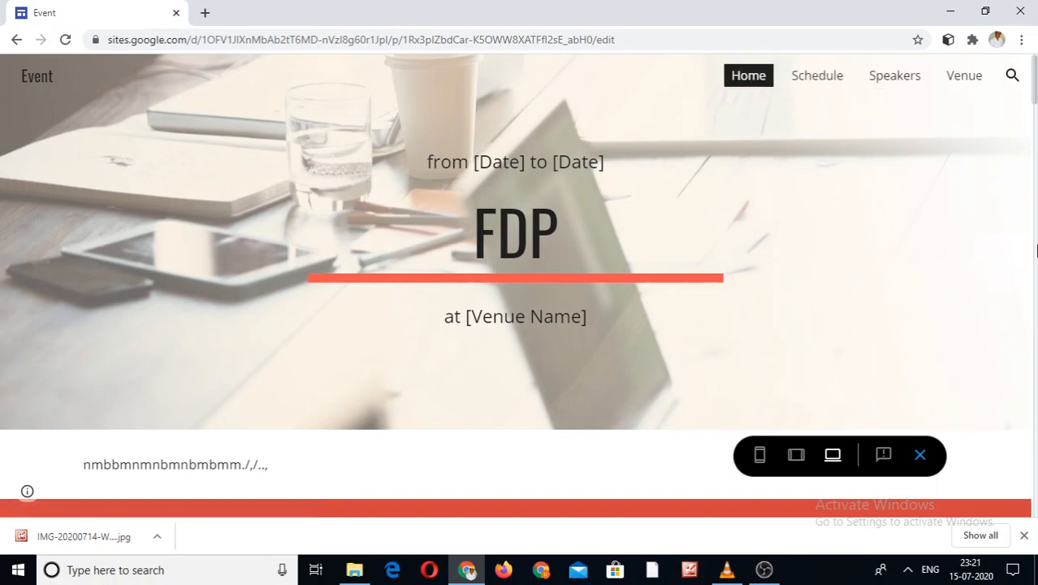
Recheck the previewed Home page's speaker, venue, event goal and day sections, including the header and the upper RSVP area.
{"action": "left_click_drag", "start_coordinate": [1034, 86], "coordinate": [1036, 315]}
{"action": "left_click", "coordinate": [1036, 329]}
{"action": "left_click", "coordinate": [1036, 329]}
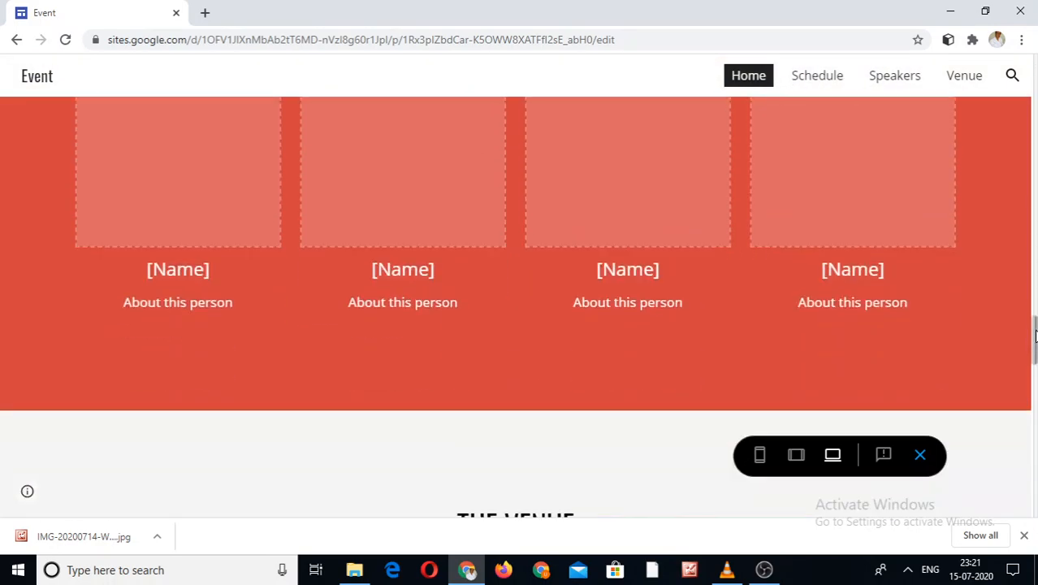
{"action": "left_click", "coordinate": [1037, 466]}
{"action": "left_click", "coordinate": [1037, 485]}
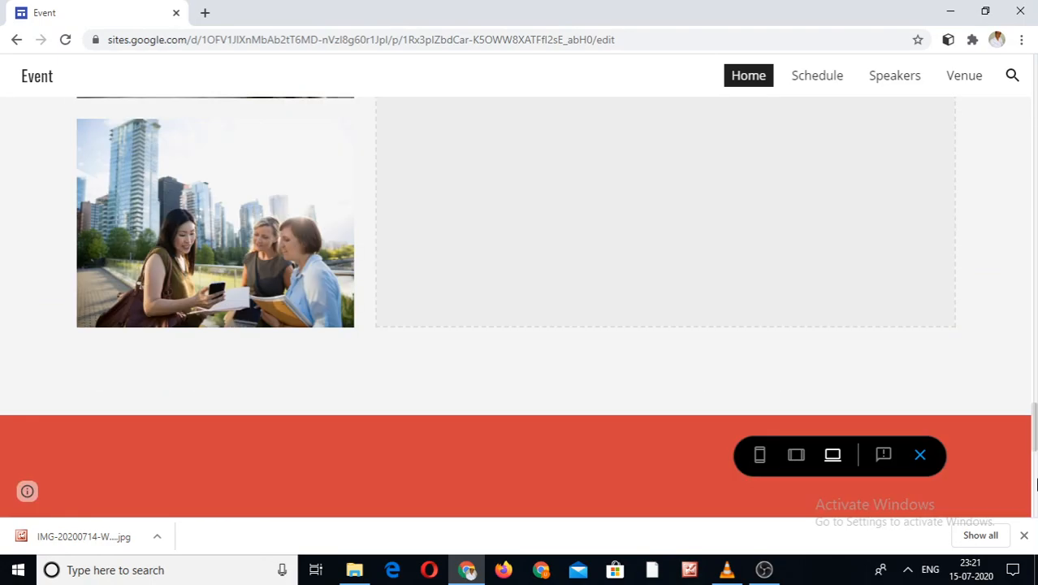
{"action": "left_click", "coordinate": [1037, 234]}
{"action": "left_click", "coordinate": [1037, 163]}
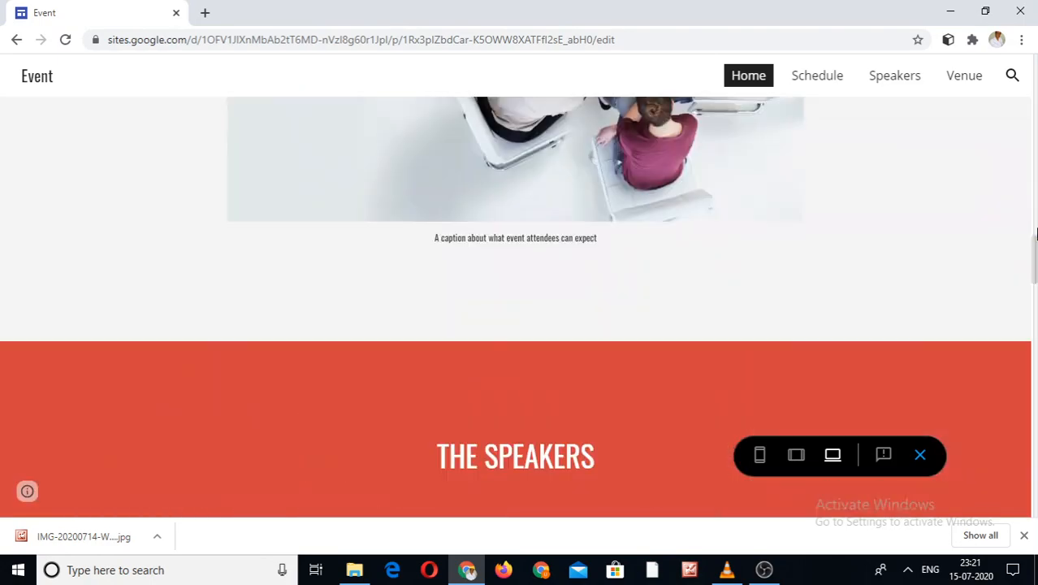
{"action": "left_click", "coordinate": [1036, 132]}
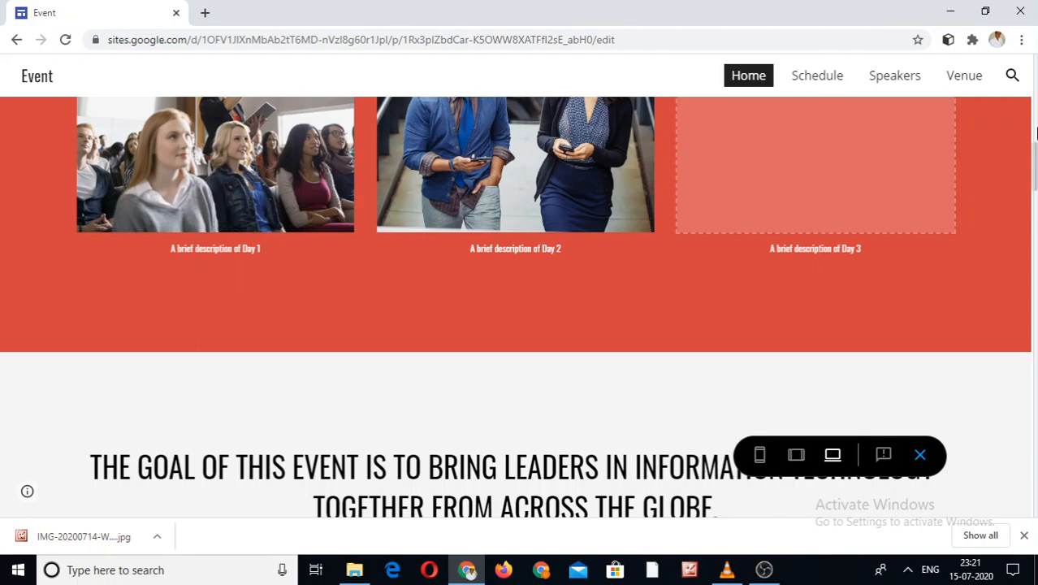
{"action": "left_click", "coordinate": [1037, 133]}
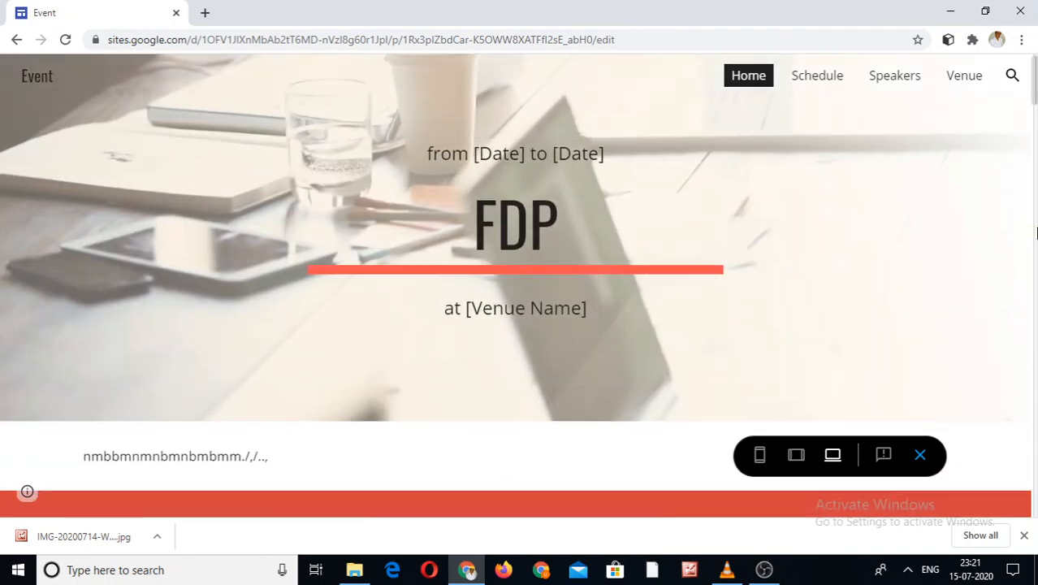
{"action": "left_click", "coordinate": [1037, 234]}
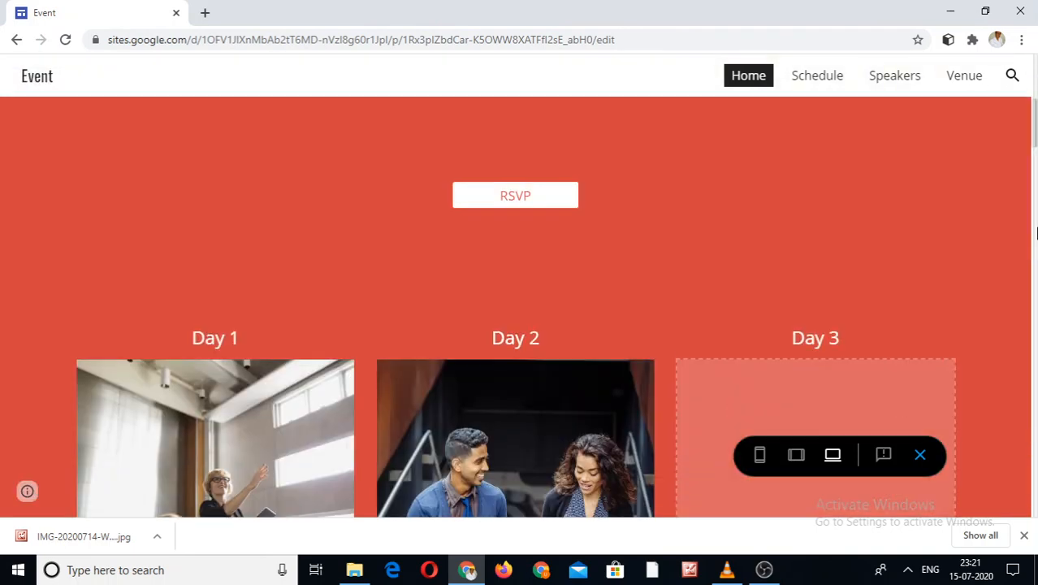